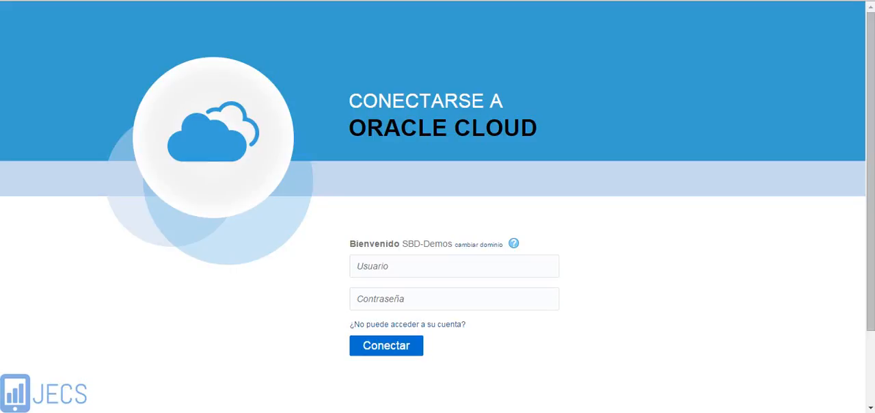
Sign in to the SBD-Demos domain with the account's e-mail address and password
{"action": "left_click", "coordinate": [498, 267]}
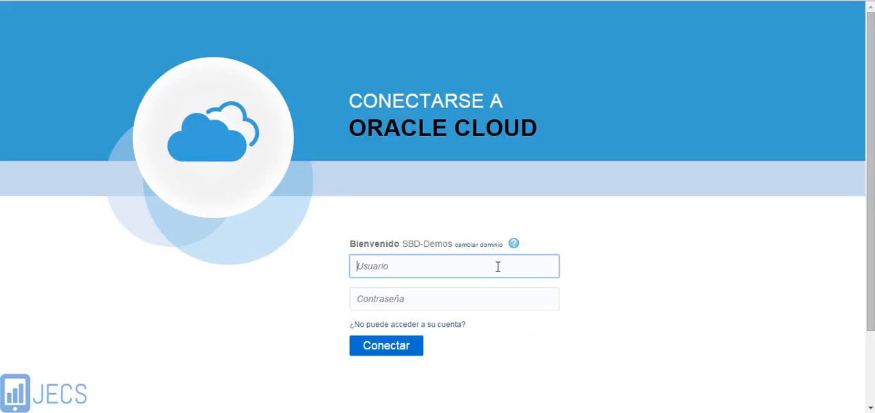
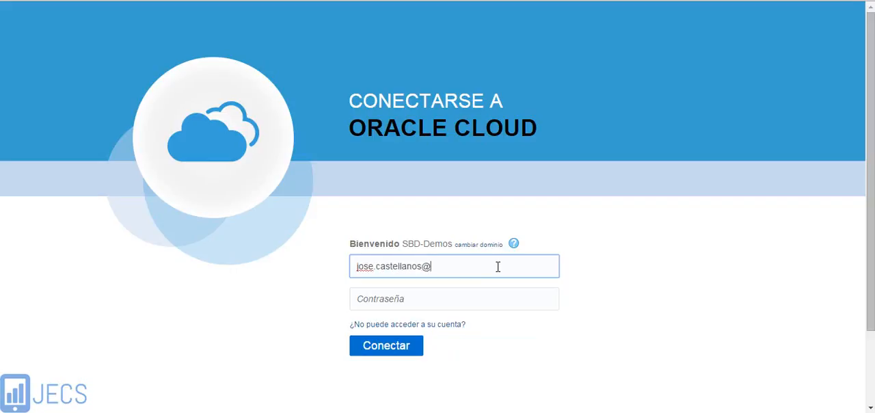
{"action": "key", "text": "Tab"}
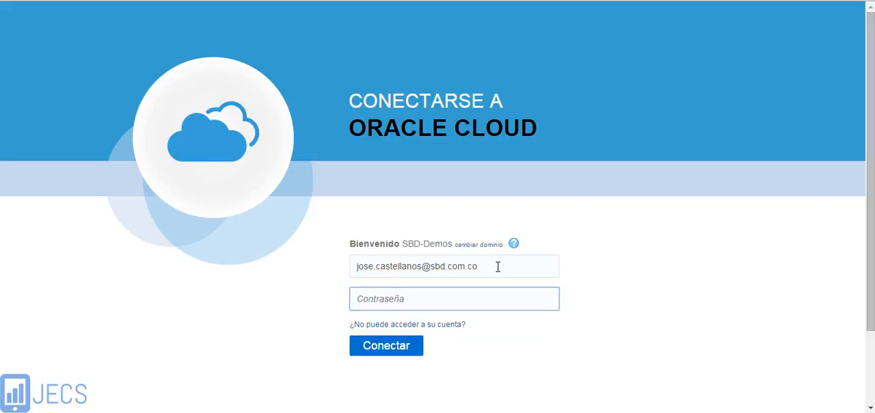
{"action": "type", "text": "••••••••••••"}
{"action": "left_click", "coordinate": [399, 347]}
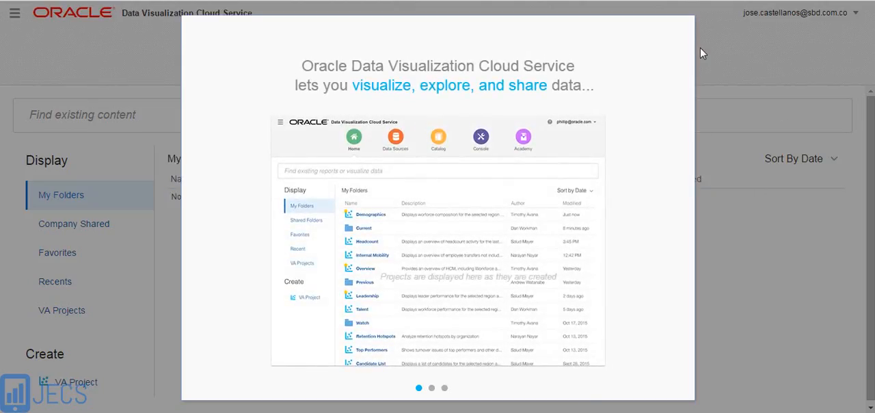
Dismiss the welcome introduction, then create a VA project and upload the F Sales Excel file as its data source
{"action": "left_click", "coordinate": [684, 32]}
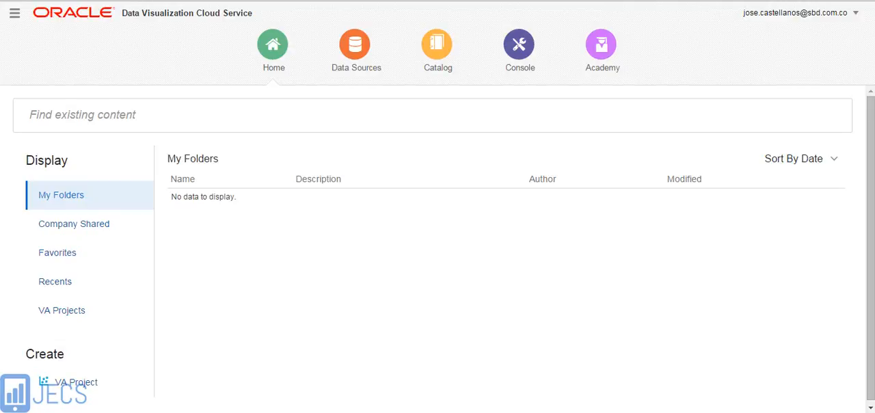
{"action": "left_click", "coordinate": [65, 385]}
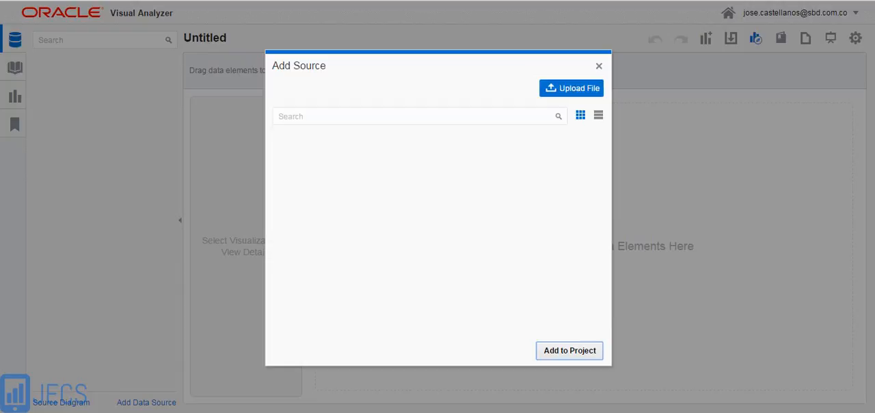
{"action": "left_click", "coordinate": [574, 93]}
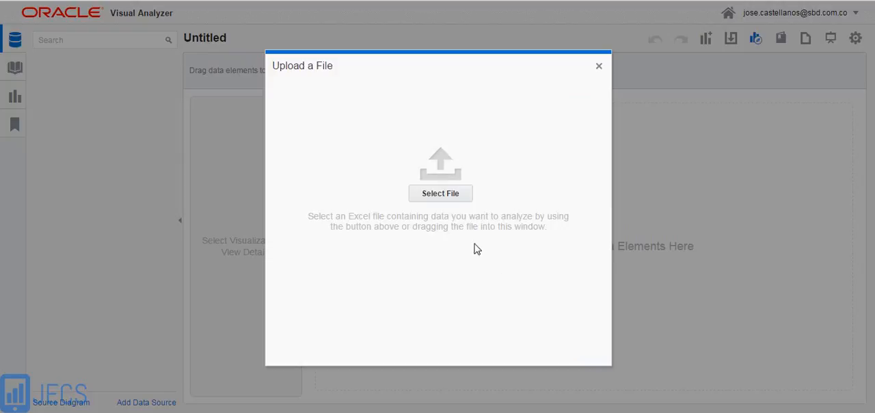
{"action": "left_click", "coordinate": [441, 196]}
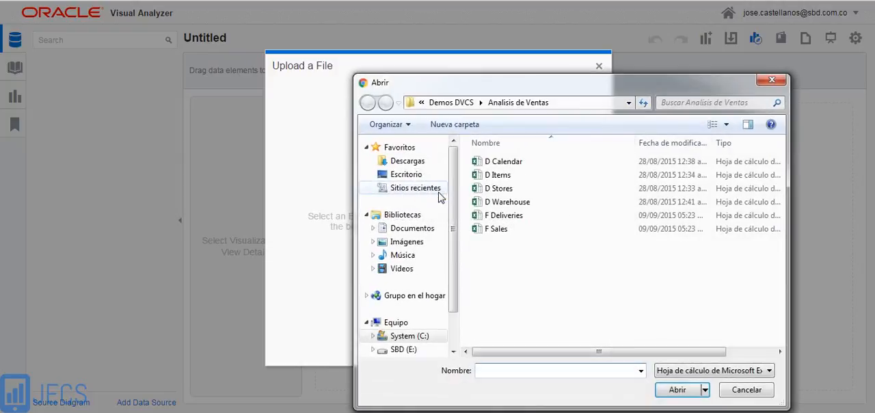
{"action": "left_click", "coordinate": [501, 232]}
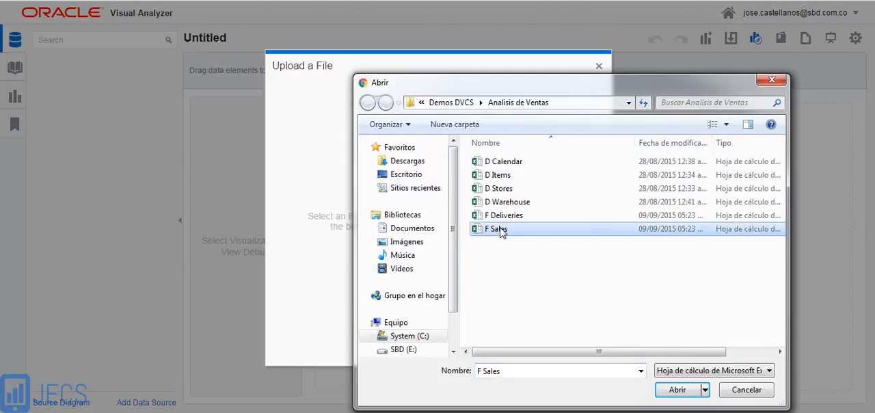
{"action": "left_click", "coordinate": [678, 389]}
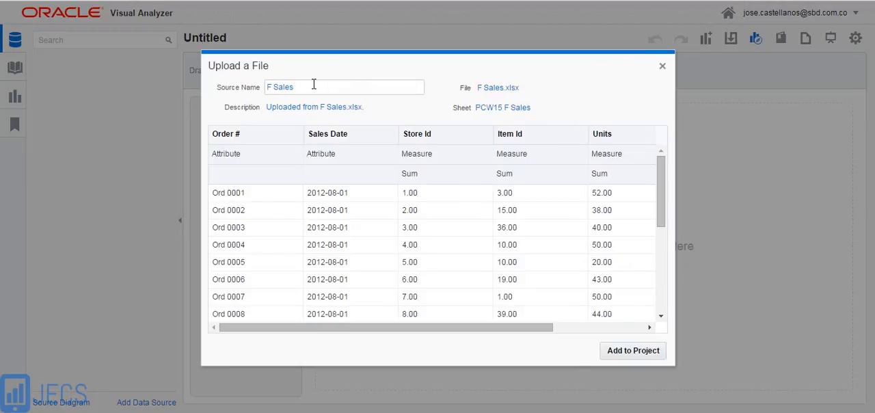
{"action": "left_click_drag", "start_coordinate": [298, 87], "coordinate": [253, 91]}
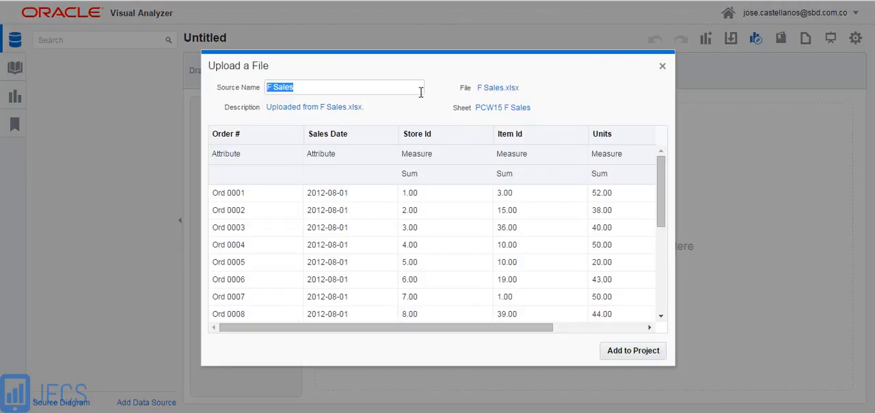
{"action": "left_click", "coordinate": [508, 89]}
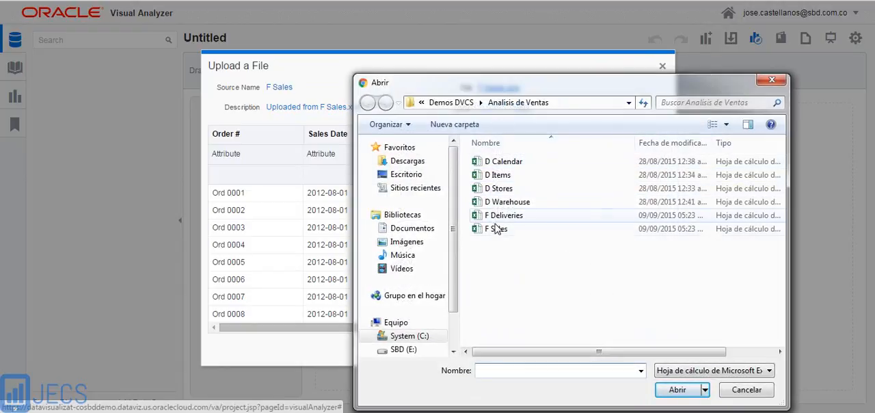
{"action": "left_click", "coordinate": [750, 394]}
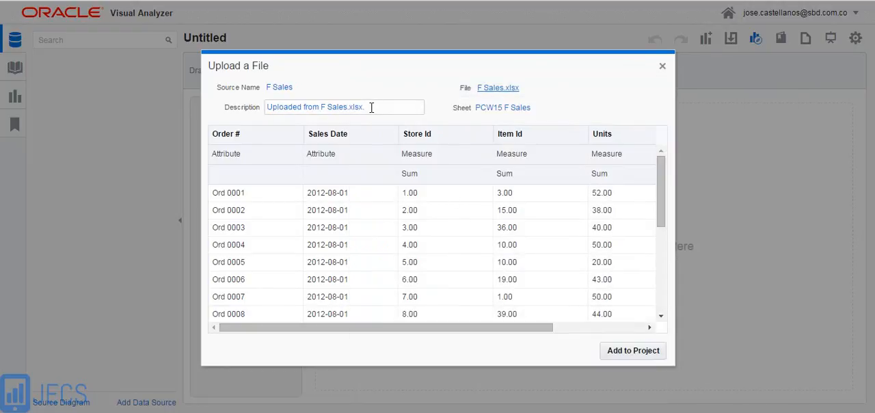
Set the description of the F Sales source to "Análisis de Ventas"
{"action": "left_click_drag", "start_coordinate": [368, 107], "coordinate": [252, 97]}
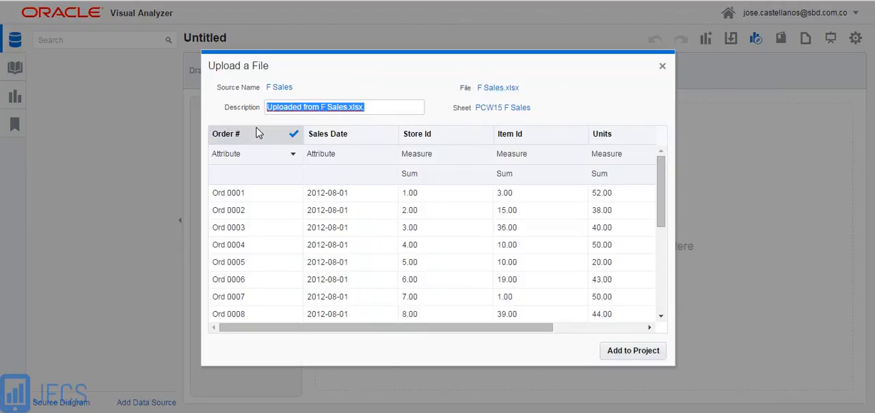
{"action": "type", "text": "A"}
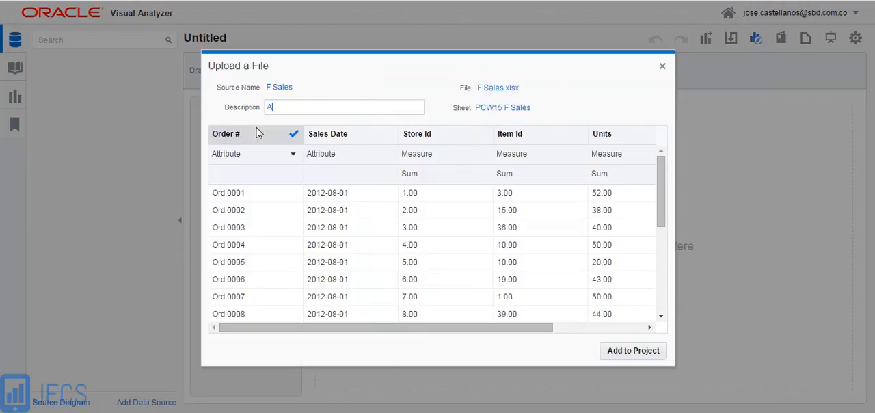
{"action": "type", "text": "nálisisd"}
{"action": "key", "text": "BackSpace"}
{"action": "type", "text": "de Ventas"}
{"action": "left_click", "coordinate": [586, 112]}
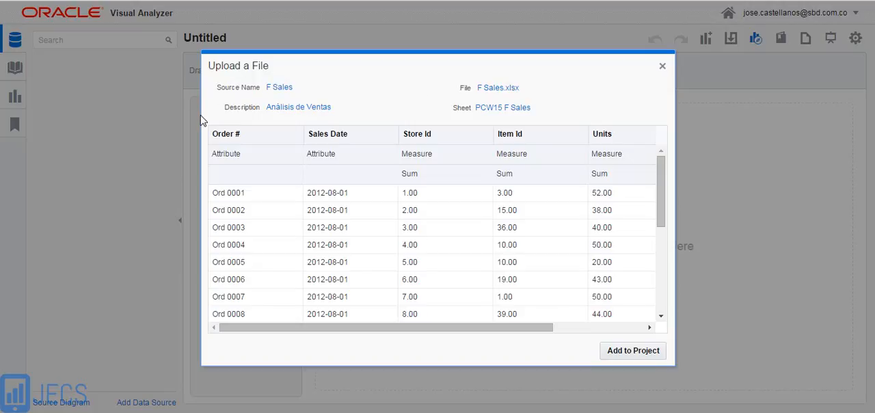
Exclude the Order # column from the upload and include it again
{"action": "mouse_move", "coordinate": [294, 137]}
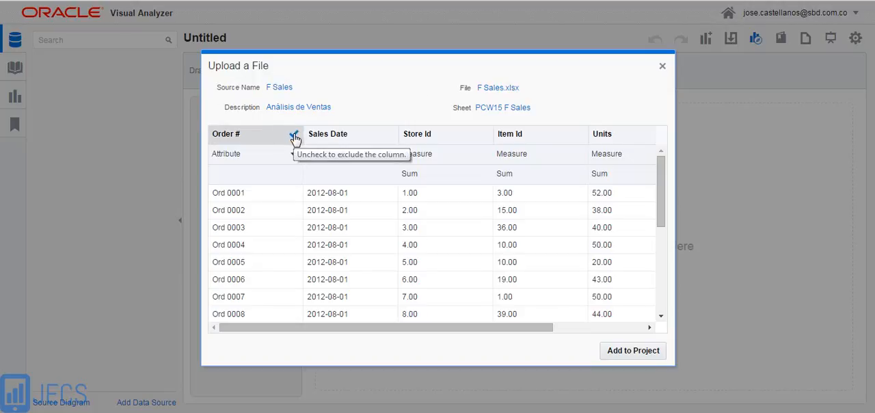
{"action": "left_click", "coordinate": [294, 136]}
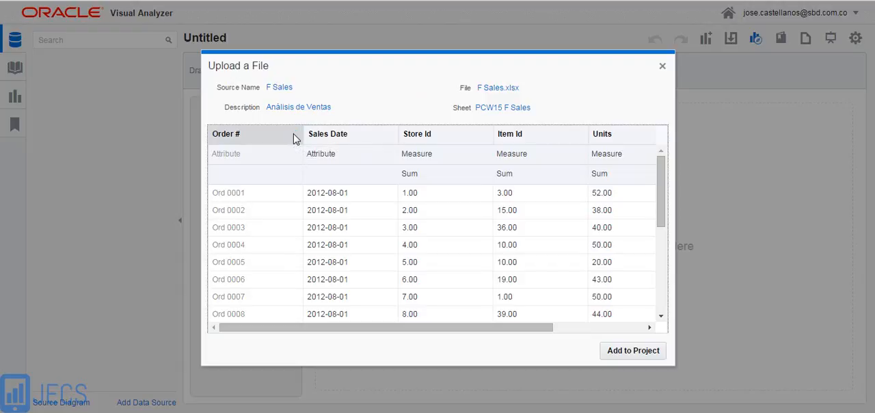
{"action": "left_click", "coordinate": [294, 137]}
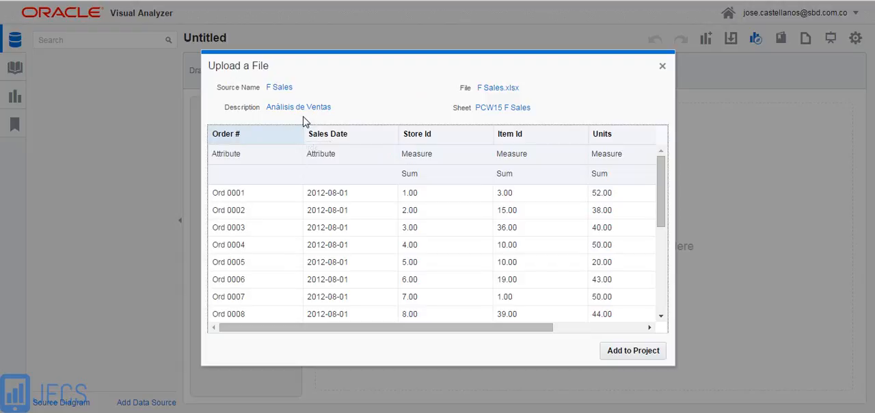
Review the attribute or measure choices for Order # and the aggregation choices for Store Id without changing them
{"action": "left_click", "coordinate": [293, 156]}
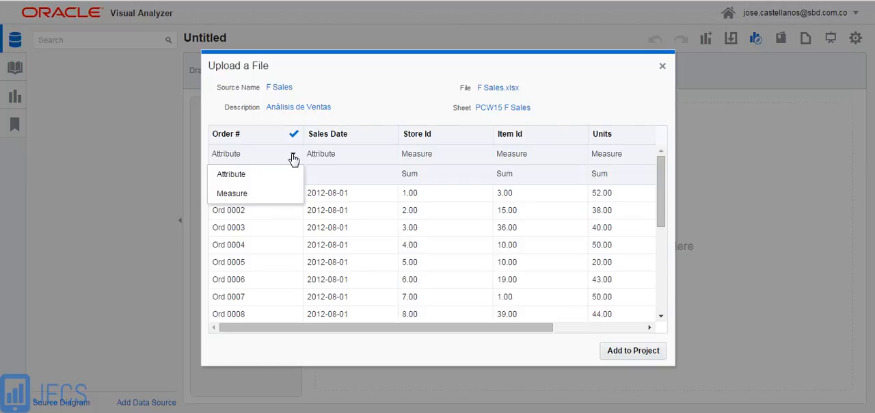
{"action": "left_click", "coordinate": [328, 179]}
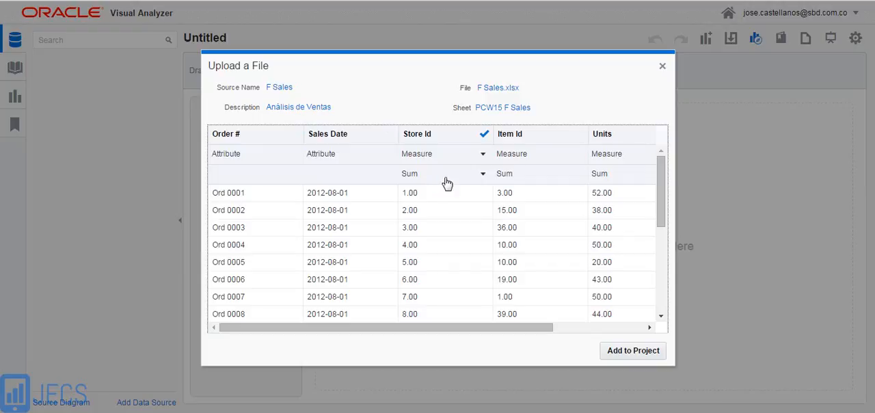
{"action": "left_click", "coordinate": [482, 177]}
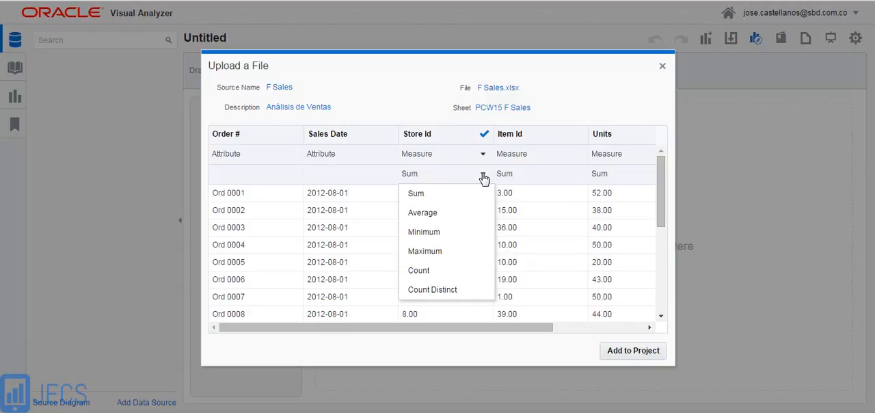
{"action": "left_click", "coordinate": [368, 177]}
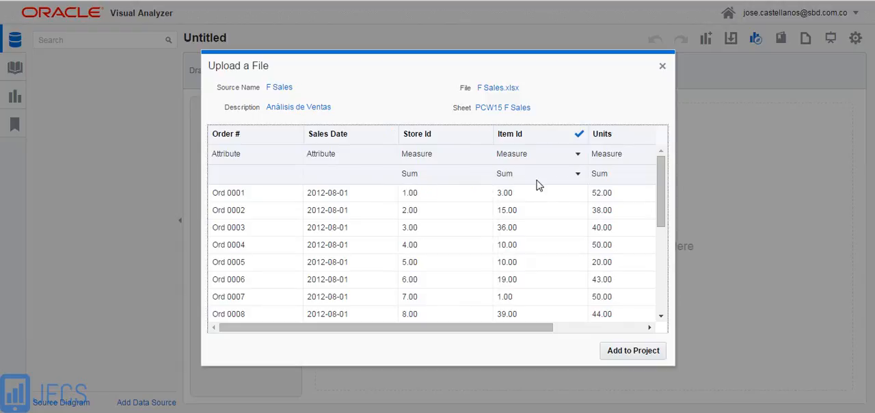
Treat the Item Id and Store Id columns as Attribute and add the F Sales source to the project
{"action": "left_click", "coordinate": [578, 156]}
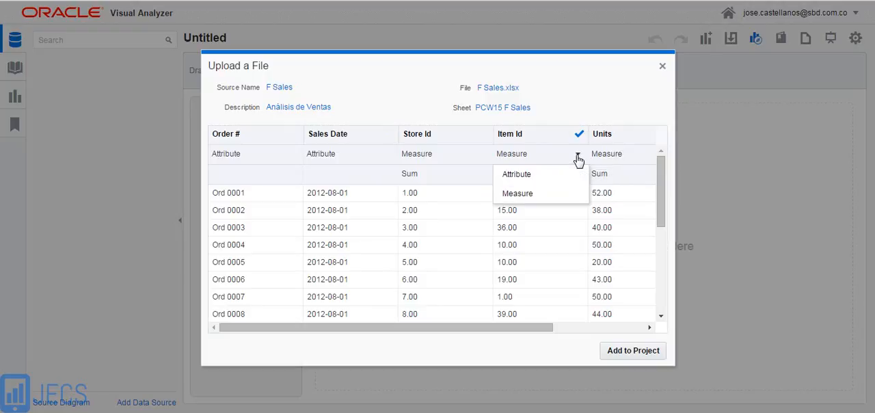
{"action": "left_click", "coordinate": [544, 176]}
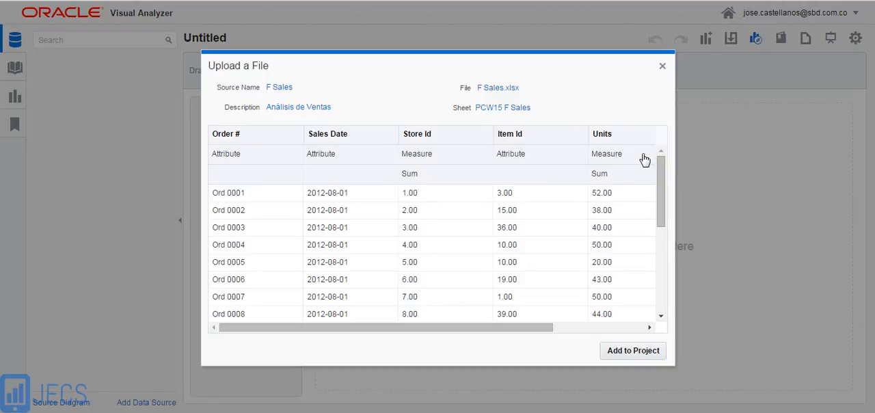
{"action": "left_click", "coordinate": [483, 156]}
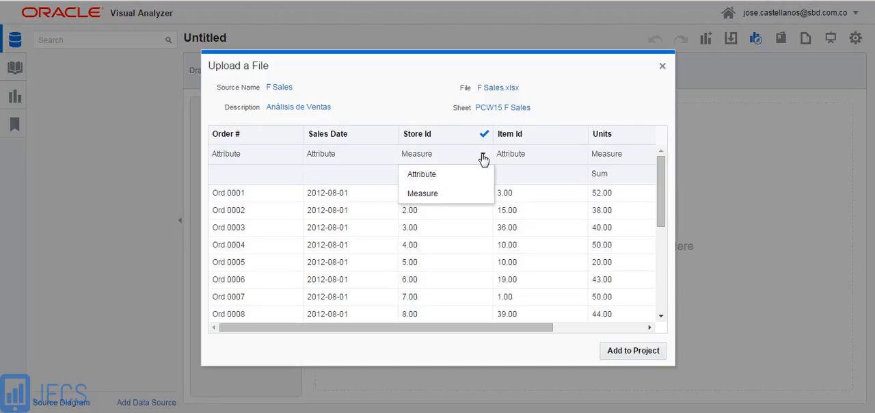
{"action": "left_click", "coordinate": [445, 177]}
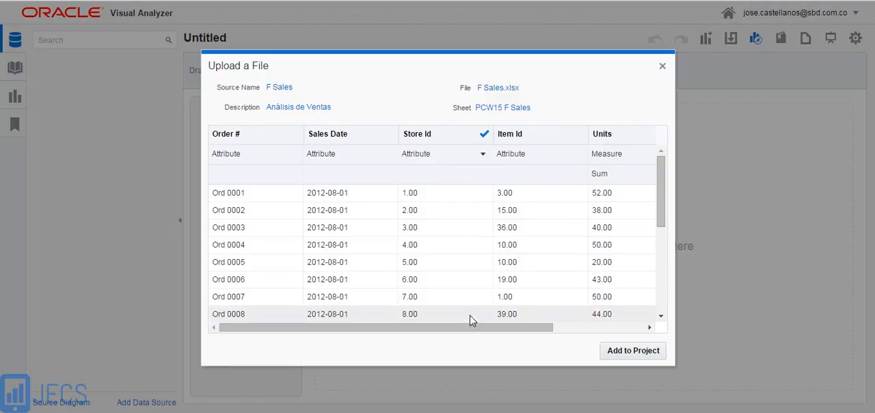
{"action": "left_click_drag", "start_coordinate": [472, 328], "coordinate": [579, 336]}
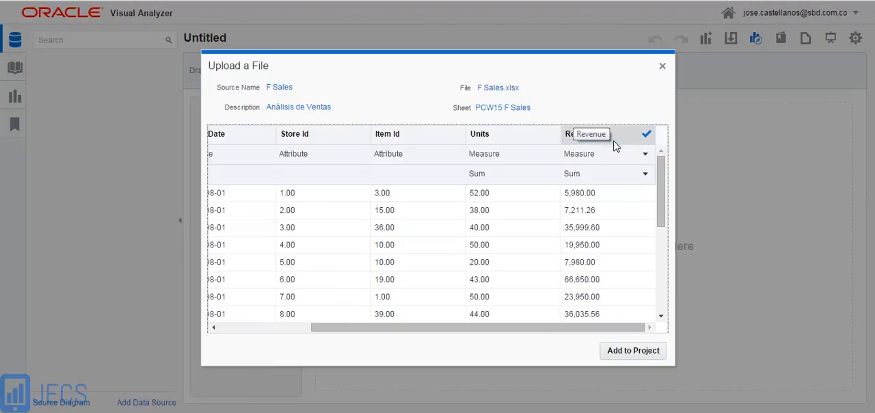
{"action": "left_click", "coordinate": [628, 354]}
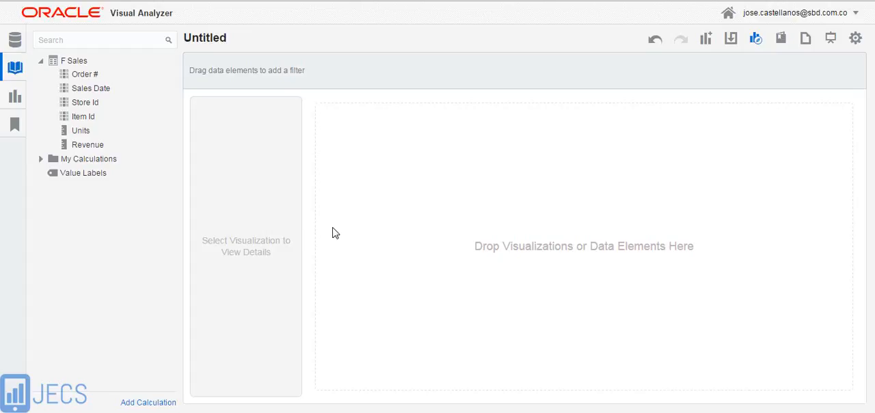
Examine the F Sales source and its Order #, Sales Date, Store Id and Item Id data elements
{"action": "left_click", "coordinate": [69, 75]}
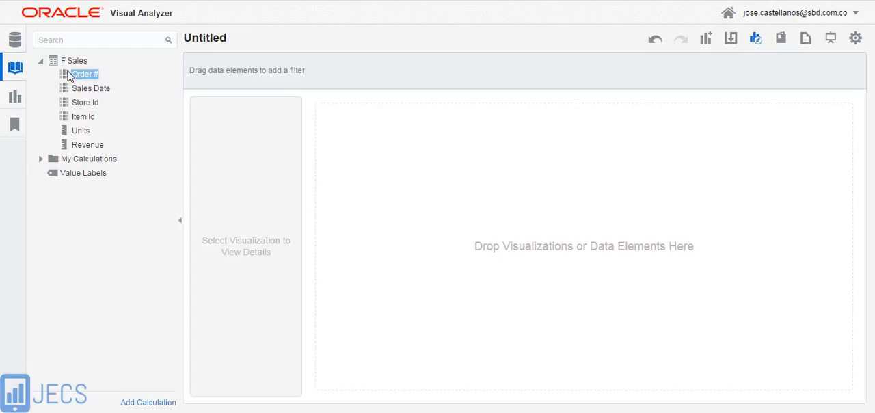
{"action": "left_click", "coordinate": [70, 65]}
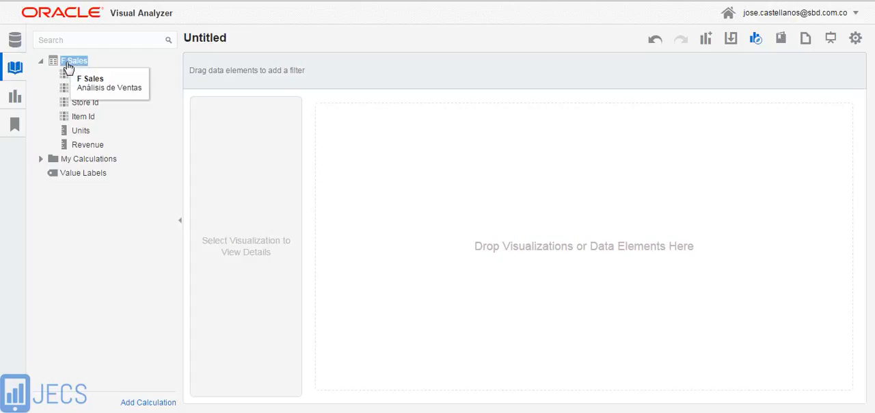
{"action": "left_click", "coordinate": [67, 75]}
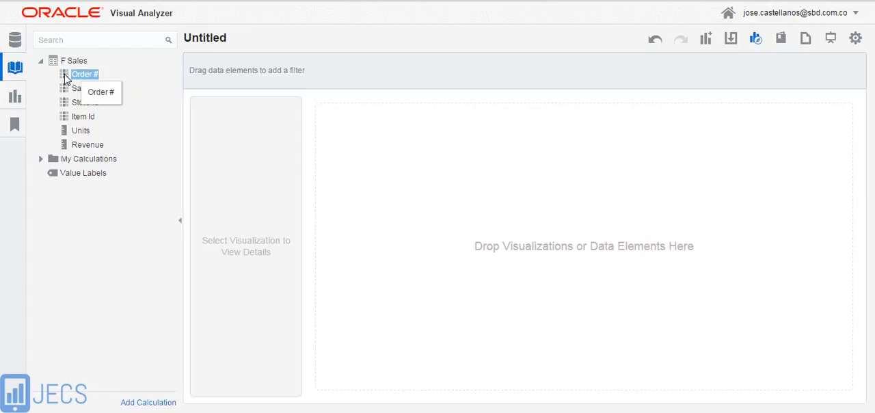
{"action": "left_click", "coordinate": [67, 90]}
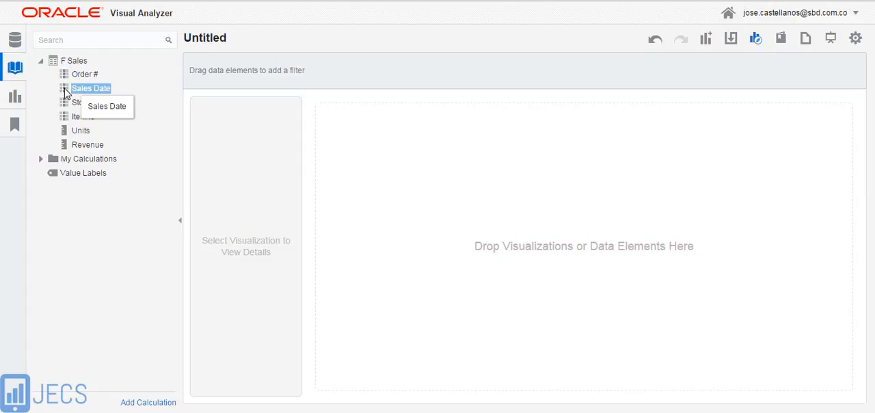
{"action": "left_click", "coordinate": [67, 103]}
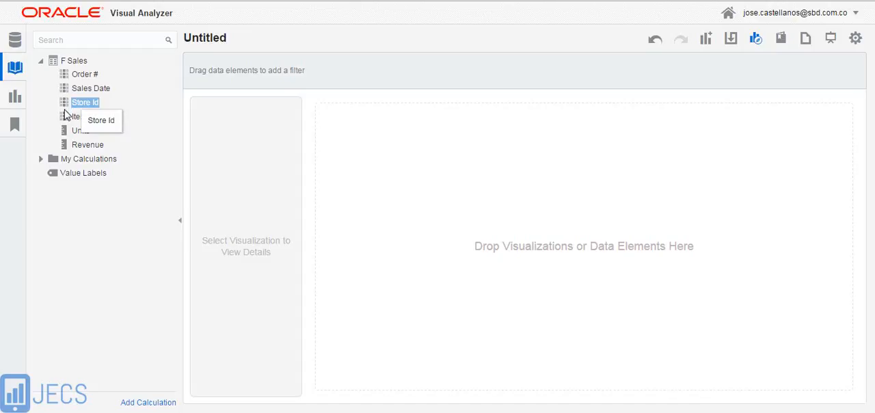
{"action": "left_click", "coordinate": [67, 118]}
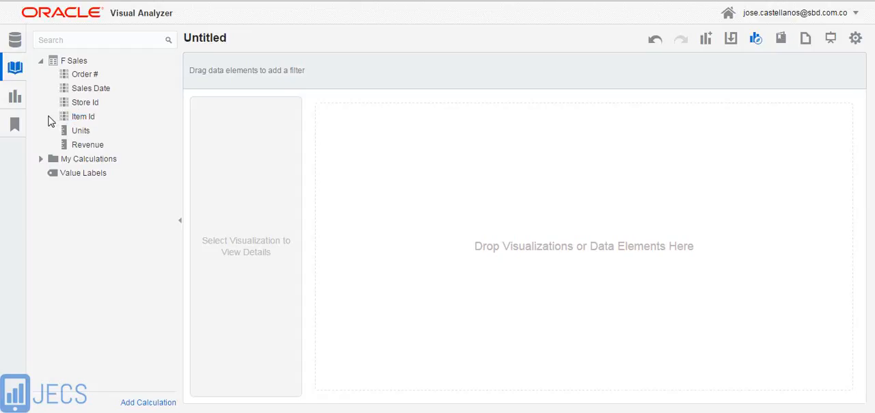
{"action": "left_click", "coordinate": [65, 133]}
{"action": "left_click", "coordinate": [66, 149]}
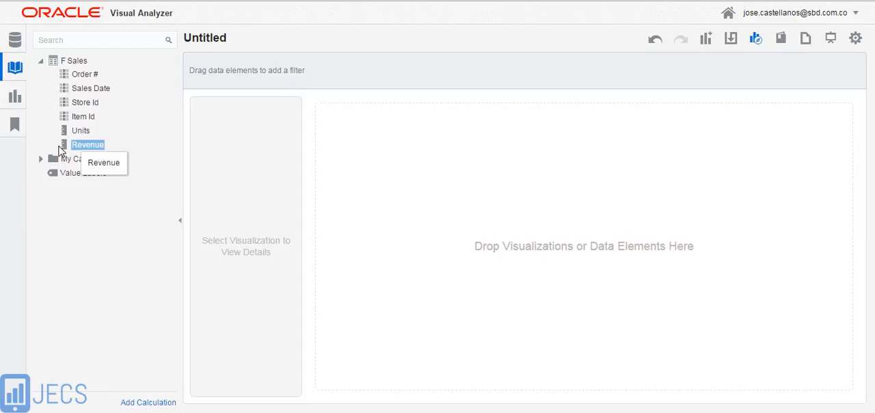
{"action": "left_click", "coordinate": [44, 141]}
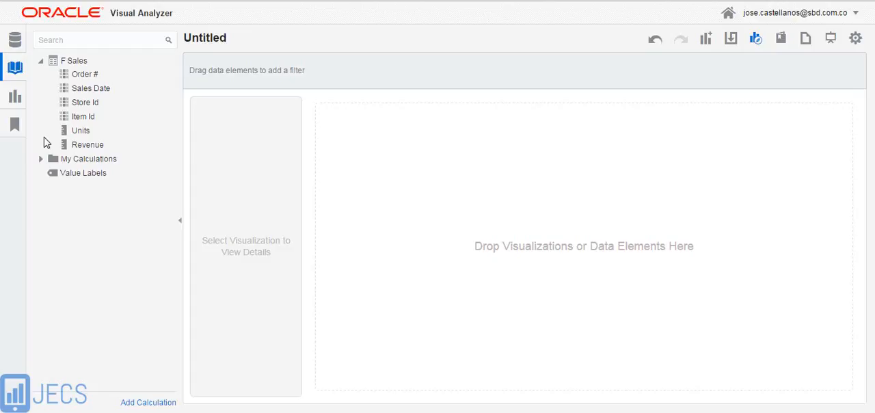
Create a visualization of Revenue by Sales Date from the F Sales source on the empty canvas
{"action": "left_click", "coordinate": [77, 91]}
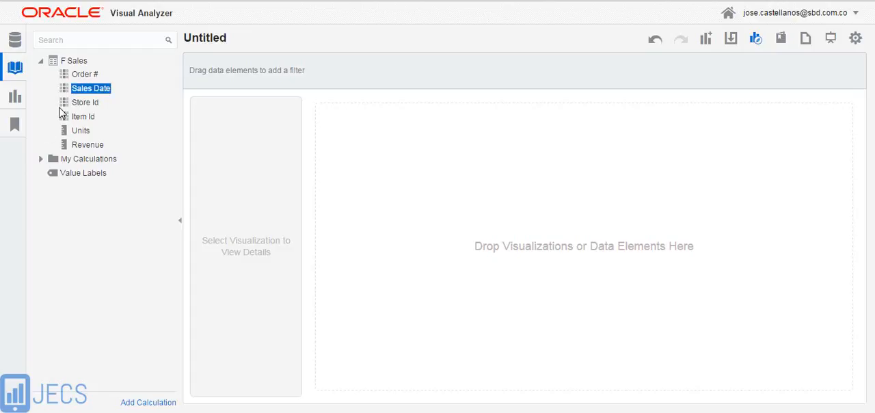
{"action": "left_click", "coordinate": [84, 146], "text": "ctrl"}
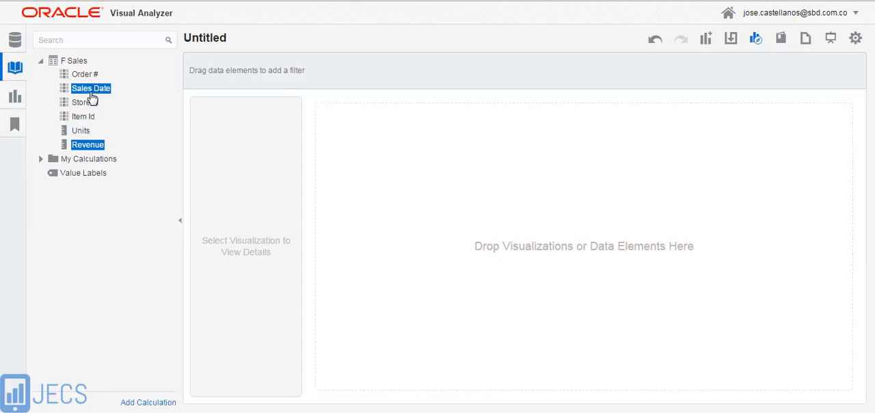
{"action": "left_click_drag", "start_coordinate": [93, 92], "coordinate": [396, 226]}
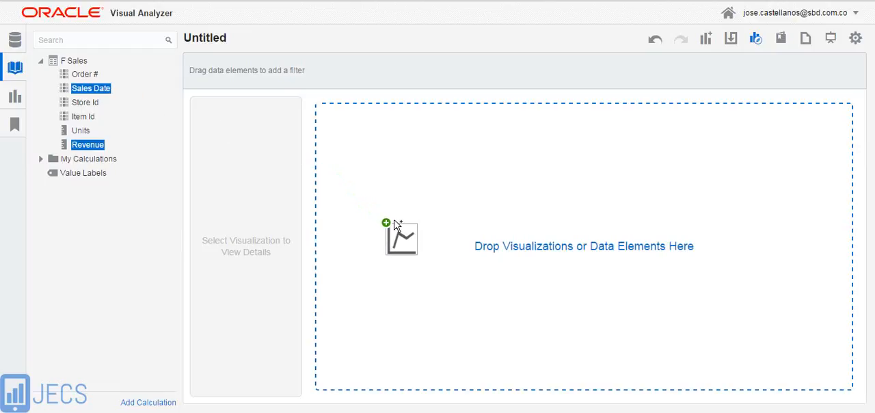
{"action": "left_click_drag", "start_coordinate": [395, 221], "coordinate": [394, 221]}
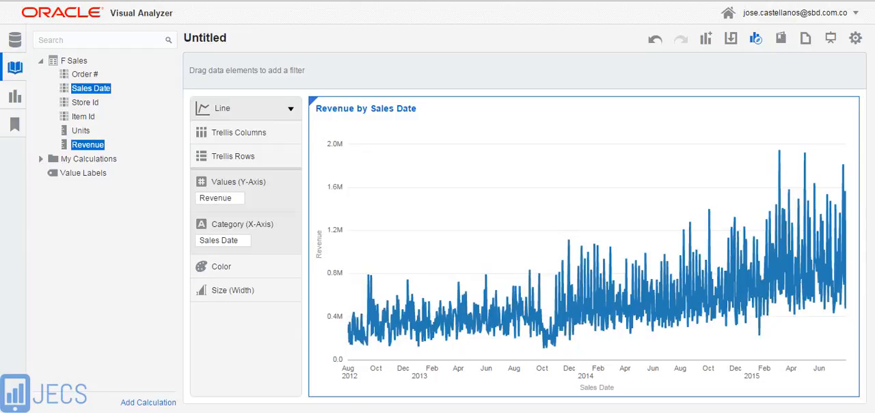
Upload the D Calendar Excel file from the Analisis de Ventas folder as an additional data source
{"action": "left_click", "coordinate": [15, 39]}
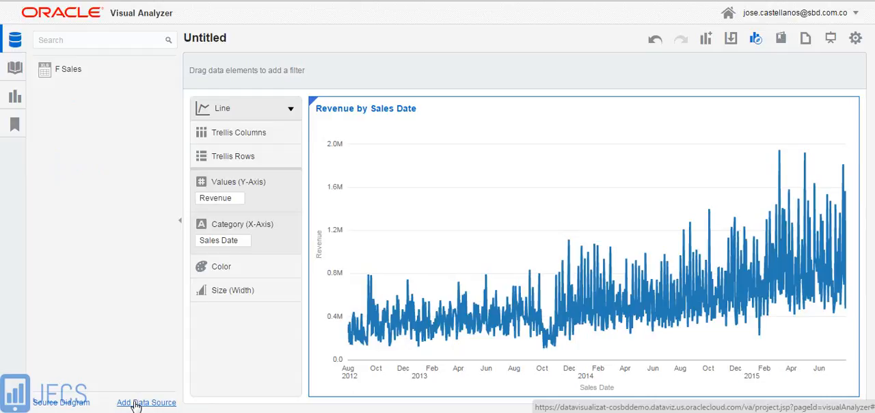
{"action": "left_click", "coordinate": [136, 405]}
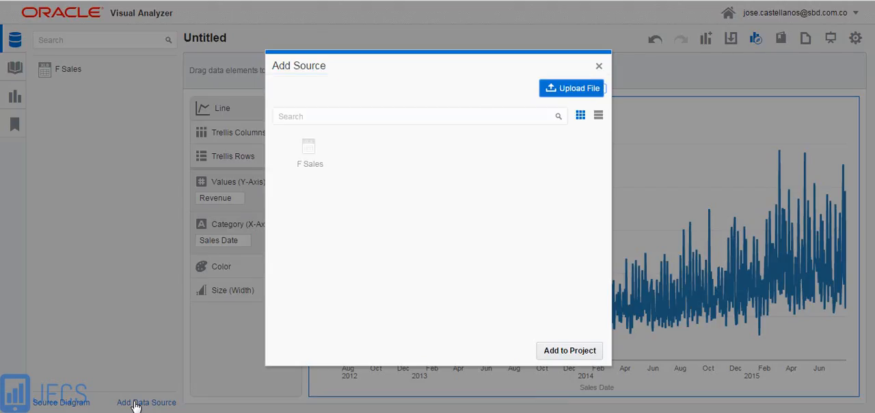
{"action": "left_click", "coordinate": [571, 93]}
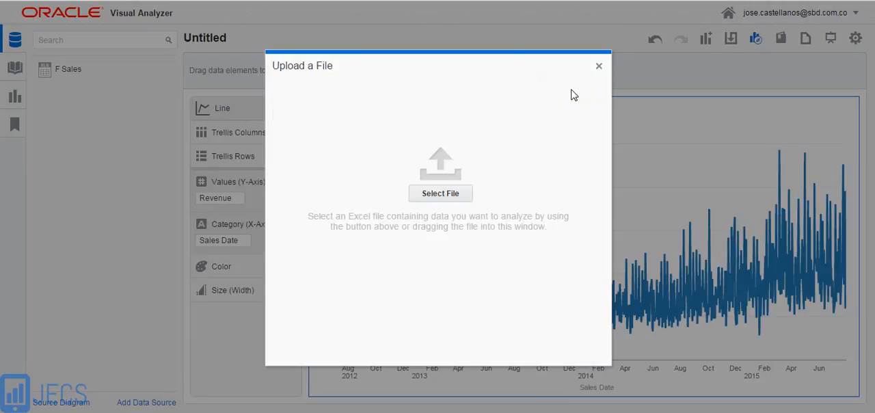
{"action": "left_click", "coordinate": [437, 195]}
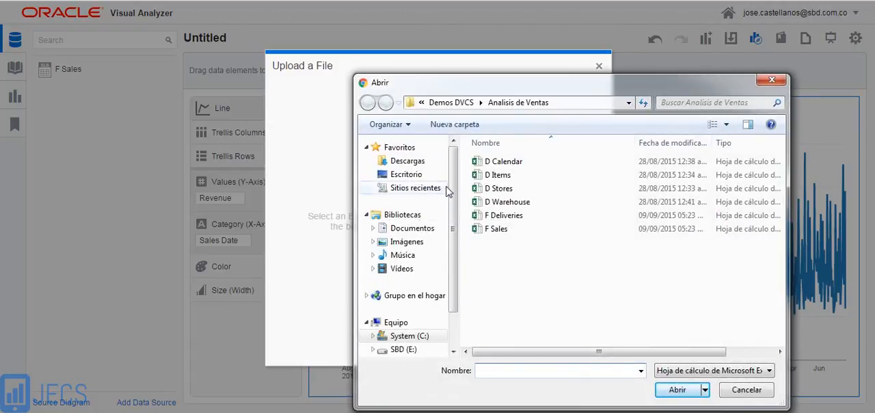
{"action": "left_click", "coordinate": [504, 162]}
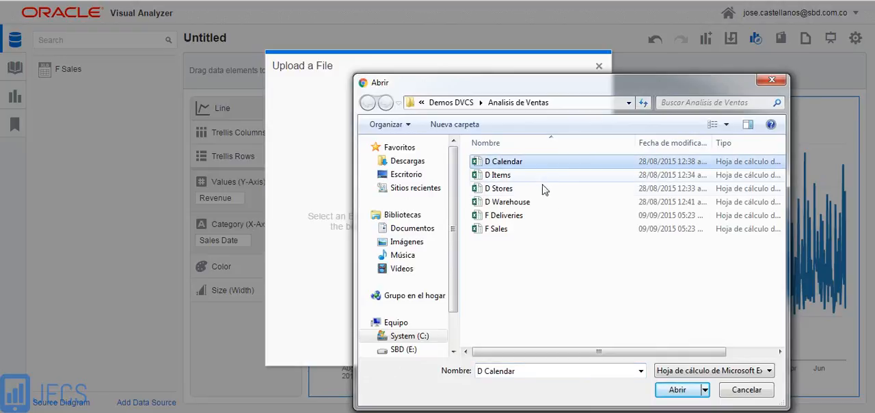
{"action": "left_click", "coordinate": [677, 391]}
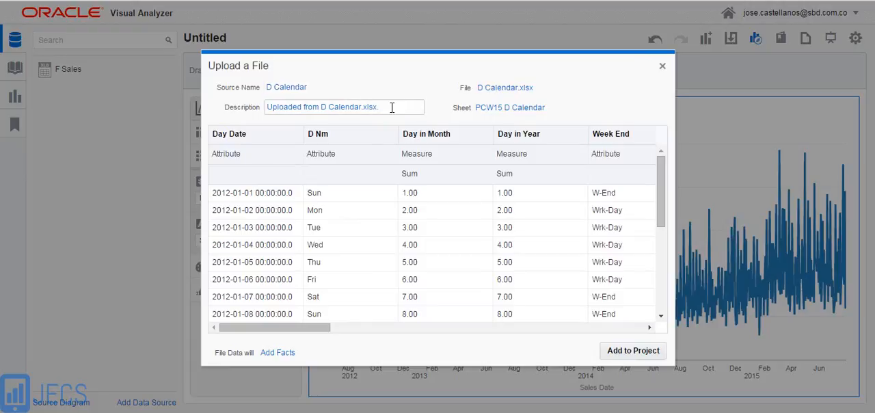
Replace the description of the D Calendar source with "Calendario de Ventas"
{"action": "left_click_drag", "start_coordinate": [392, 108], "coordinate": [266, 107]}
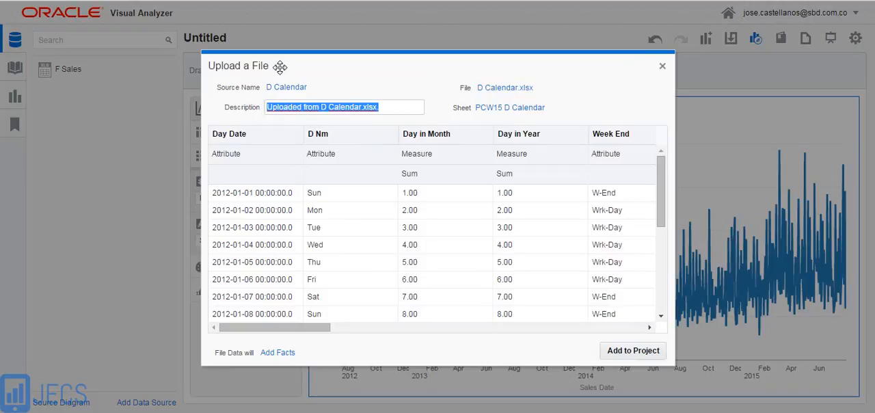
{"action": "type", "text": "C"}
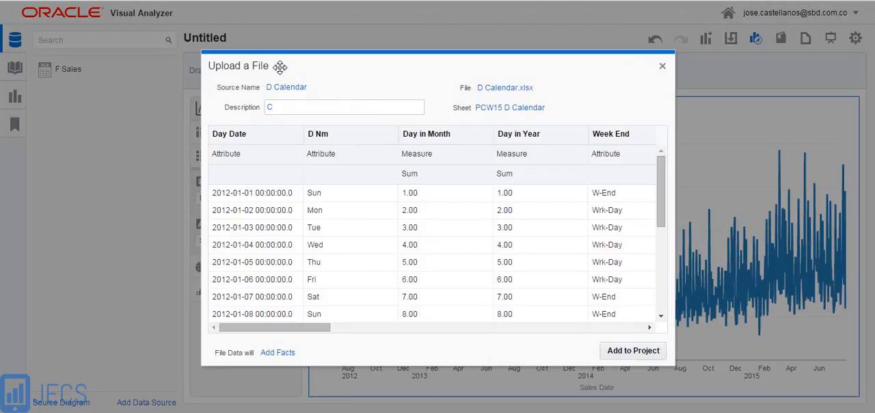
{"action": "type", "text": "alendario de Ventas"}
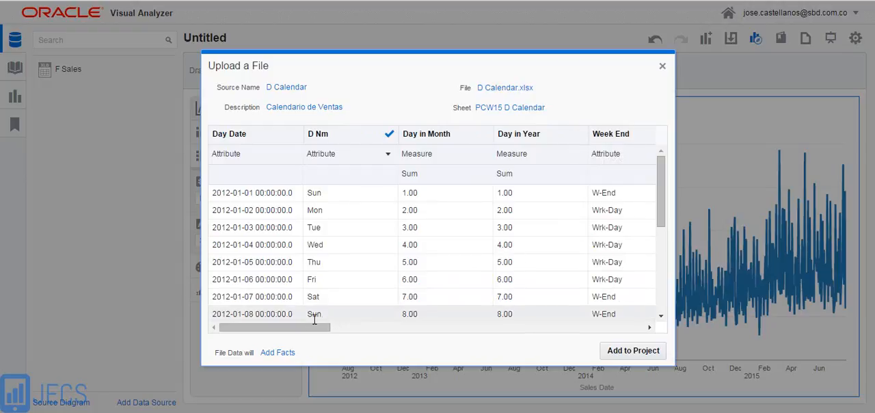
Review the D Calendar columns and set Day Date to Match the Sales Date column of F Sales
{"action": "left_click_drag", "start_coordinate": [300, 328], "coordinate": [414, 342]}
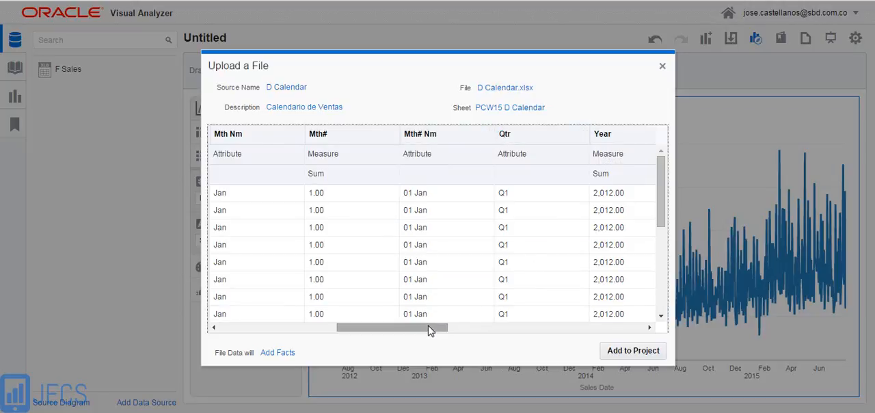
{"action": "left_click_drag", "start_coordinate": [432, 326], "coordinate": [289, 336]}
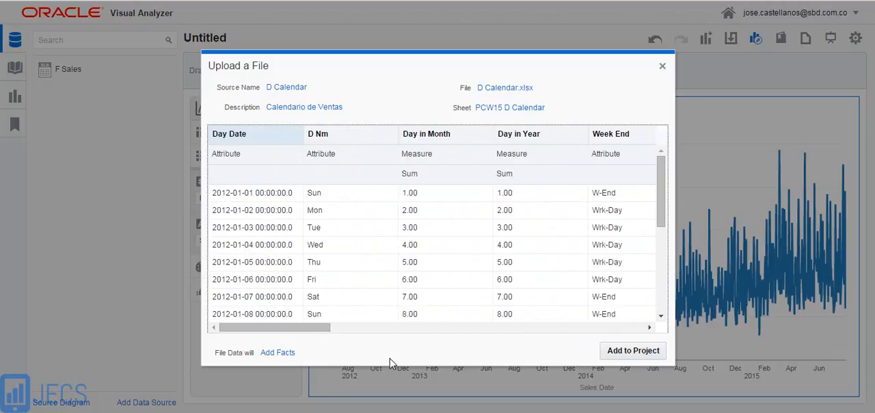
{"action": "mouse_move", "coordinate": [303, 169]}
{"action": "left_click", "coordinate": [293, 157]}
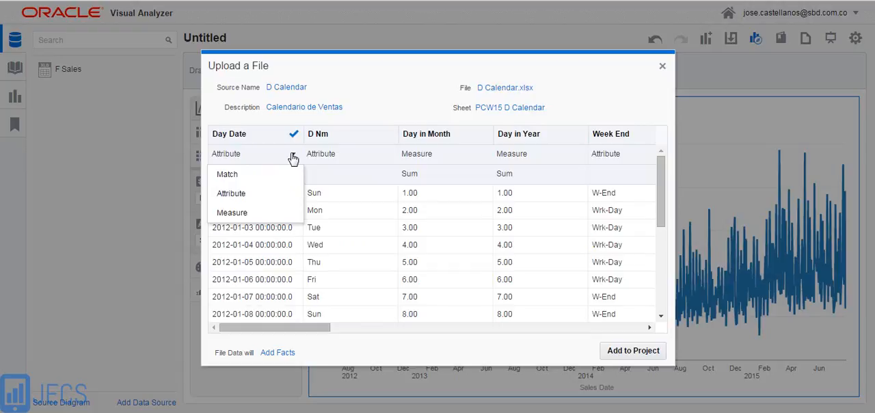
{"action": "left_click", "coordinate": [251, 177]}
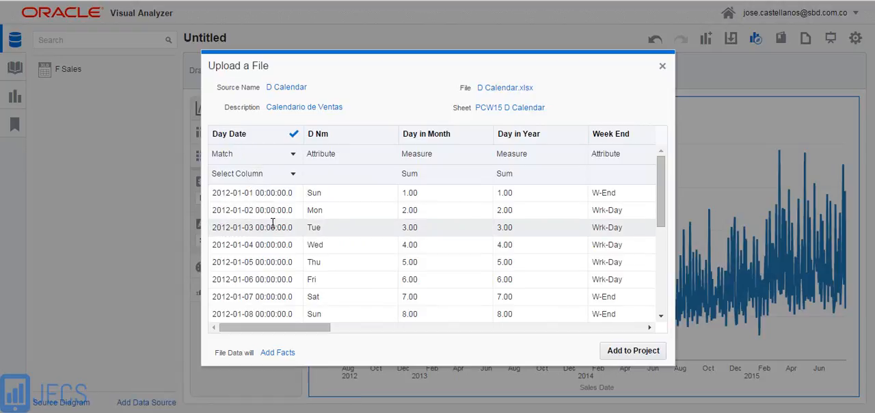
{"action": "left_click", "coordinate": [293, 177]}
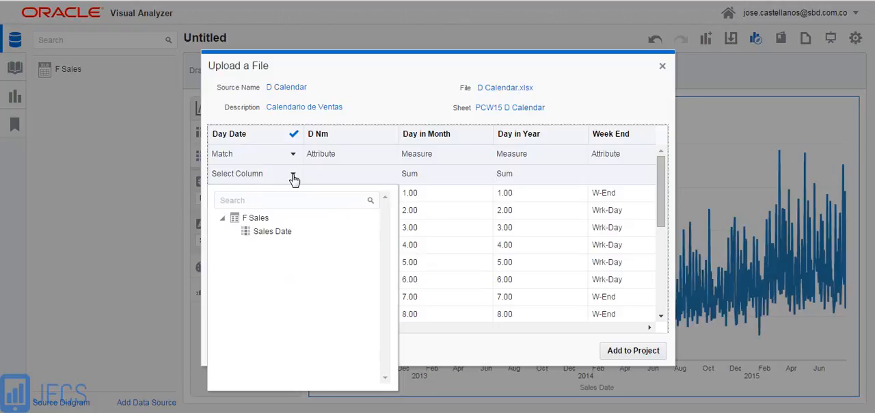
{"action": "left_click", "coordinate": [279, 233]}
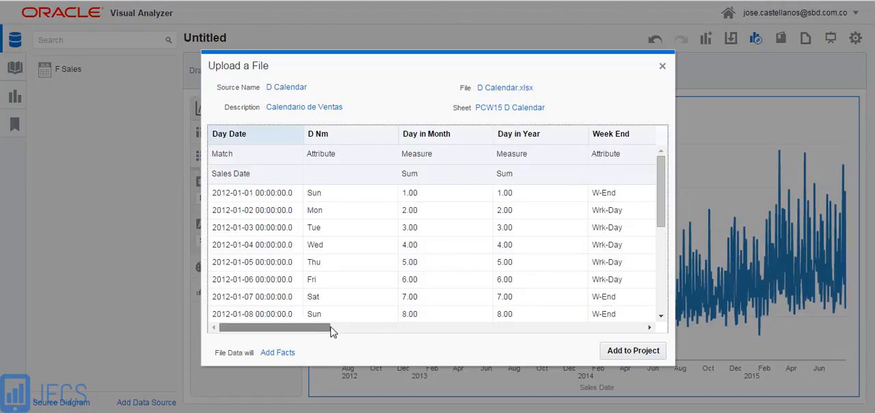
Set the D Calendar file data to Extend a Dimension and add the source to the project
{"action": "left_click_drag", "start_coordinate": [331, 329], "coordinate": [404, 334]}
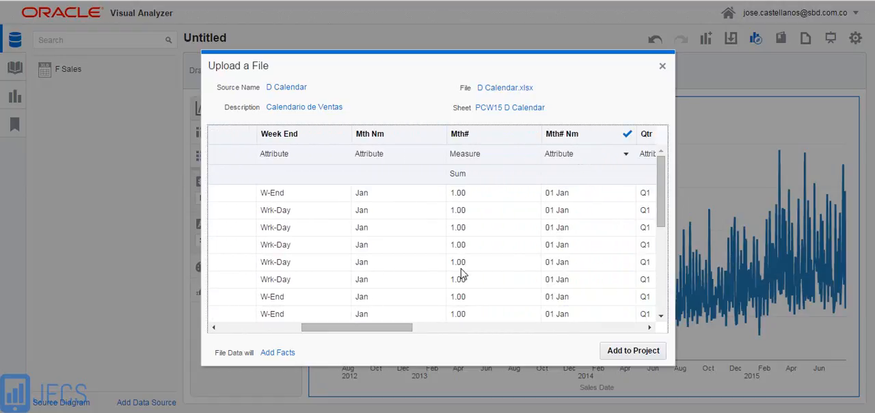
{"action": "left_click_drag", "start_coordinate": [388, 330], "coordinate": [283, 340]}
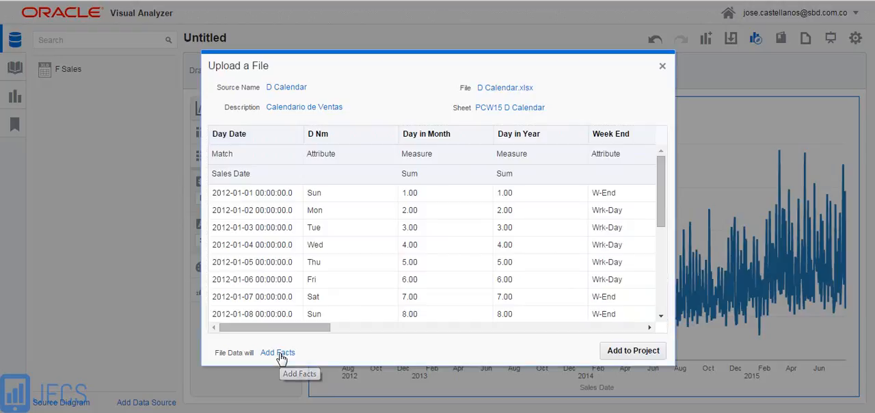
{"action": "left_click", "coordinate": [281, 356]}
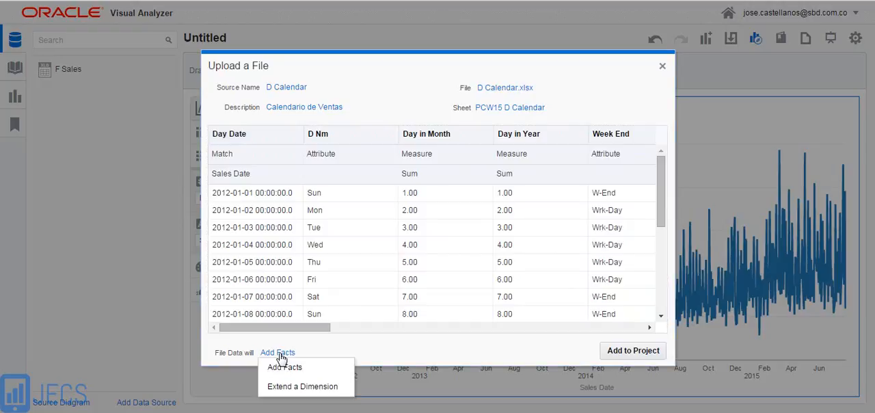
{"action": "left_click", "coordinate": [296, 387]}
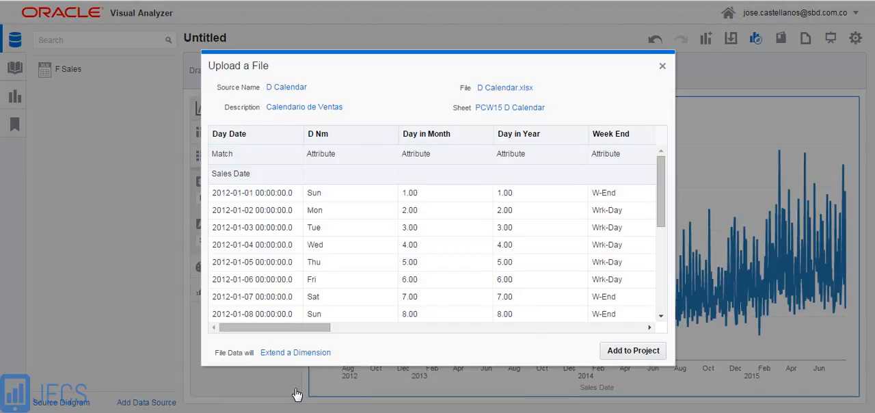
{"action": "left_click", "coordinate": [624, 352]}
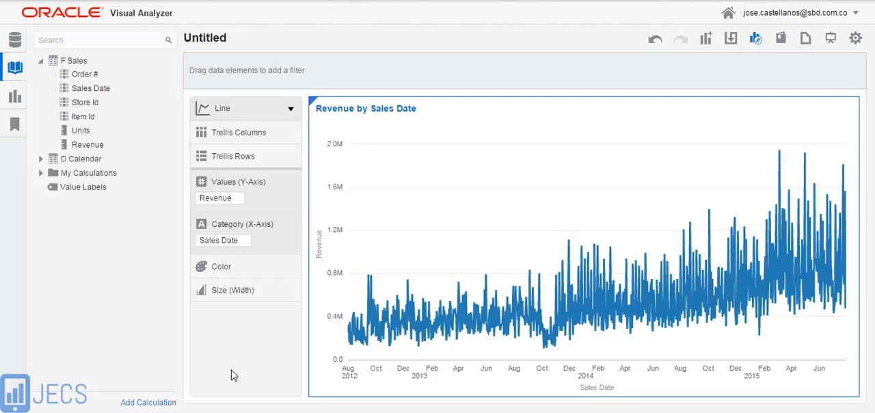
Replace Sales Date with Per Y Mth# from D Calendar as the line chart's X-axis category
{"action": "left_click", "coordinate": [41, 161]}
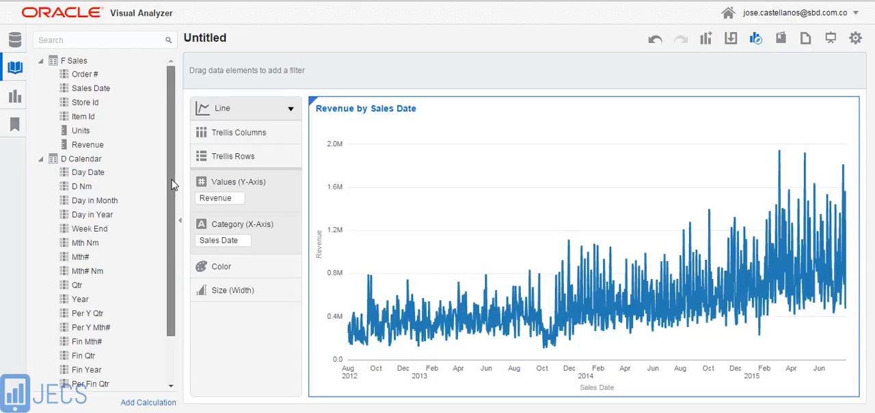
{"action": "left_click_drag", "start_coordinate": [171, 186], "coordinate": [172, 234]}
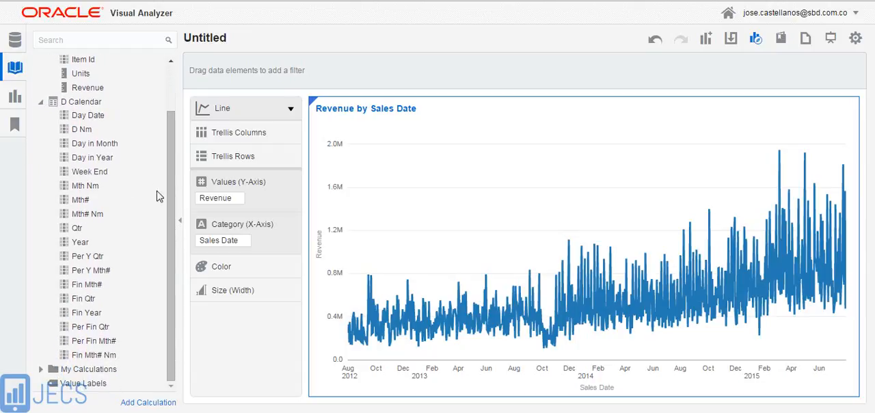
{"action": "left_click", "coordinate": [76, 120]}
{"action": "left_click", "coordinate": [92, 273]}
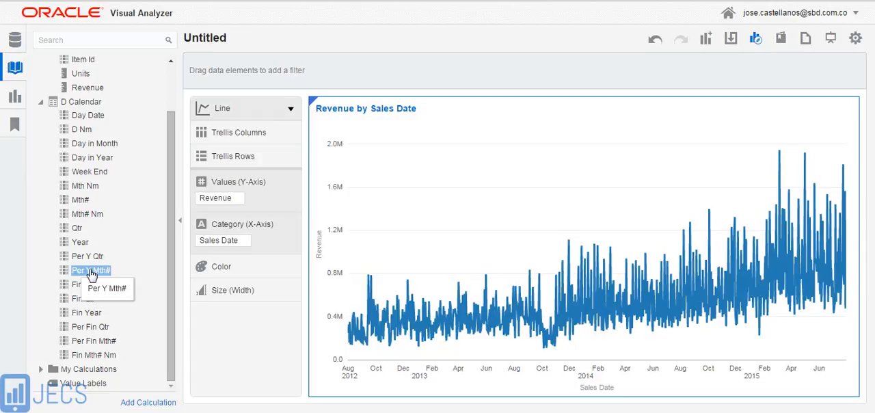
{"action": "left_click_drag", "start_coordinate": [91, 272], "coordinate": [212, 242]}
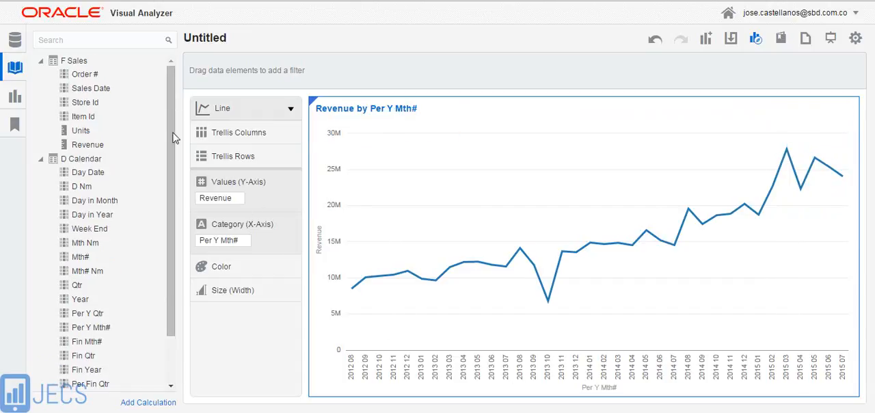
Upload the D Items Excel file from the Analisis de Ventas folder as an additional data source
{"action": "right_click", "coordinate": [142, 92]}
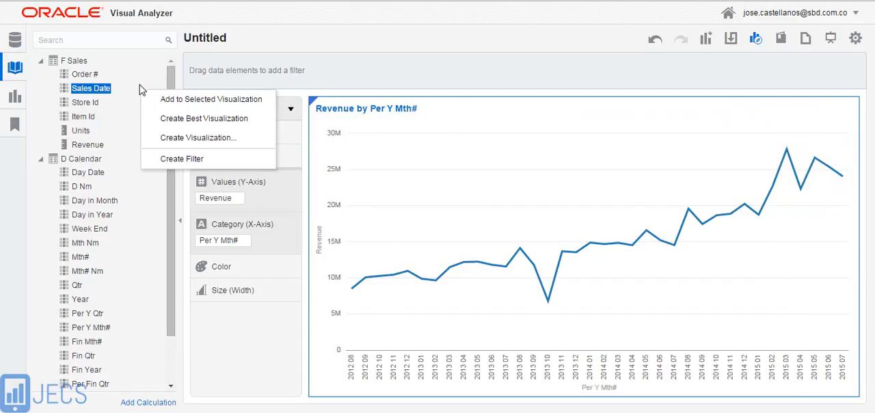
{"action": "left_click", "coordinate": [141, 78]}
{"action": "right_click", "coordinate": [140, 67]}
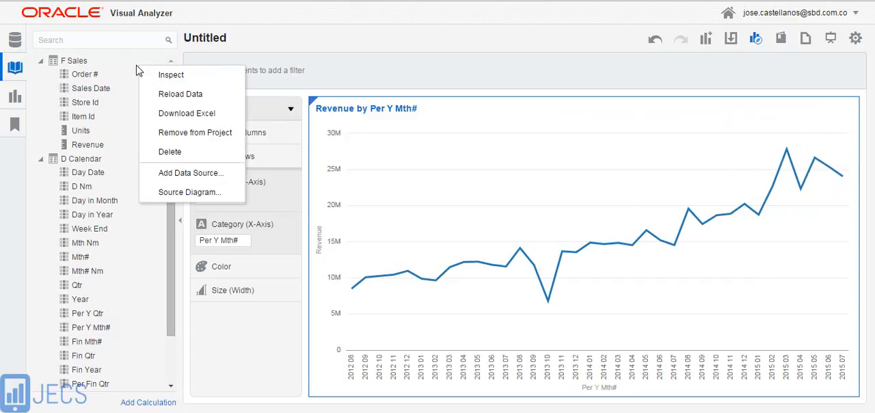
{"action": "left_click", "coordinate": [181, 174]}
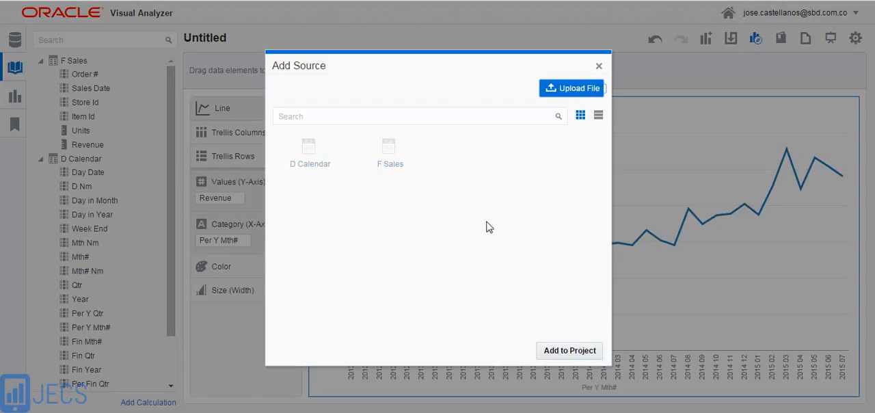
{"action": "left_click", "coordinate": [578, 93]}
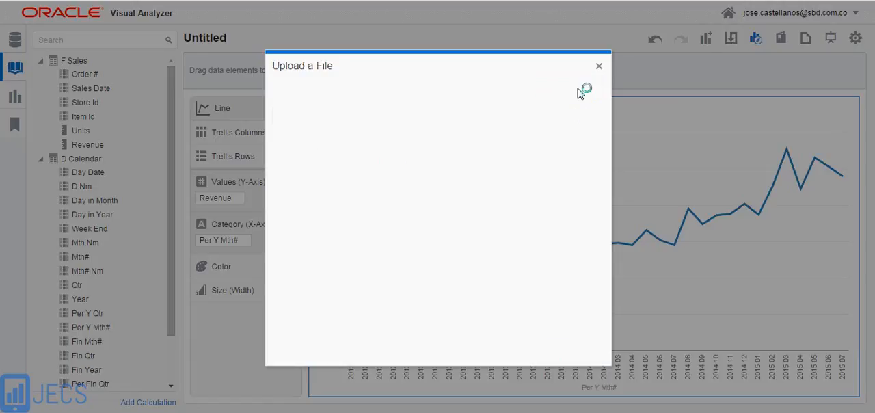
{"action": "left_click", "coordinate": [438, 194]}
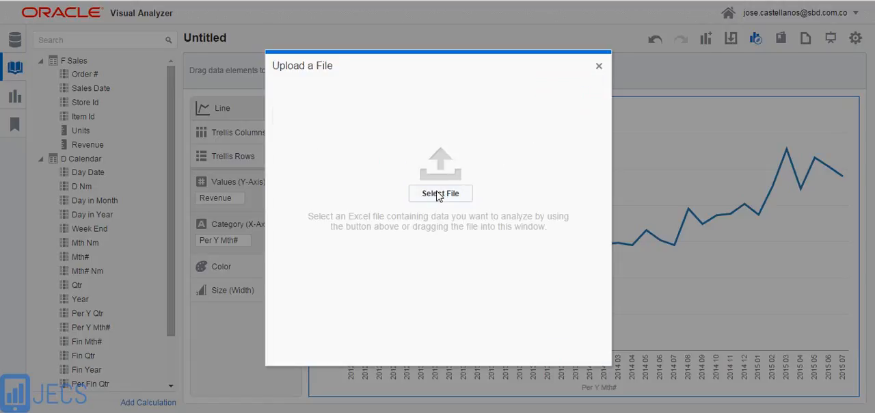
{"action": "left_click", "coordinate": [499, 175]}
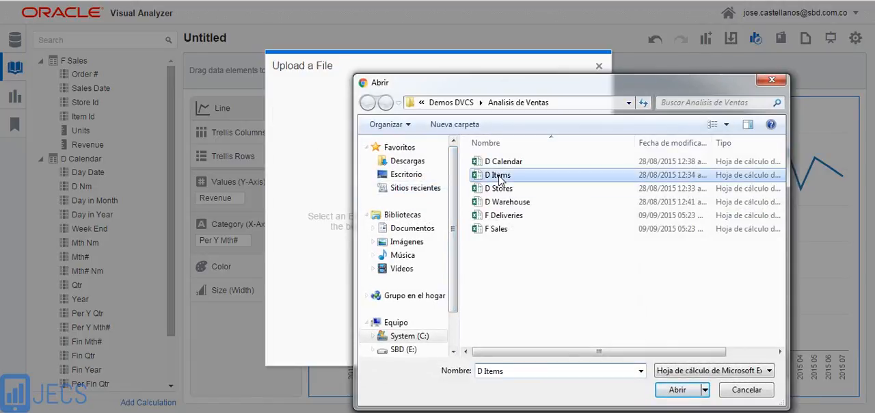
{"action": "left_click", "coordinate": [669, 391]}
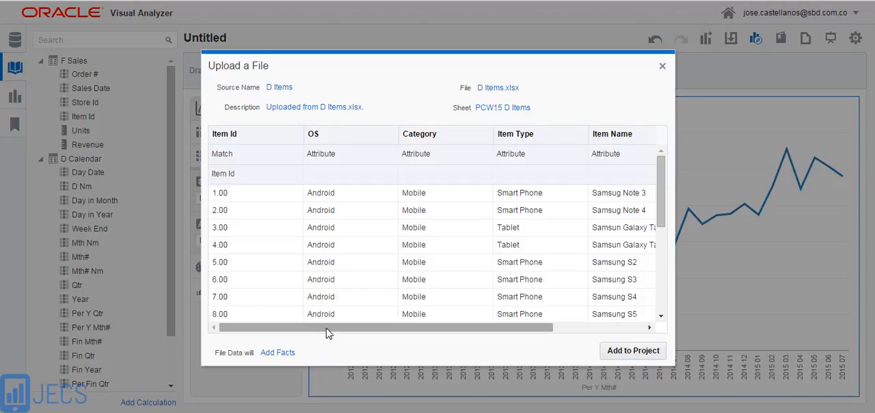
Examine the Item Id match to F Sales and the remaining D Items columns through RRP
{"action": "left_click", "coordinate": [293, 156]}
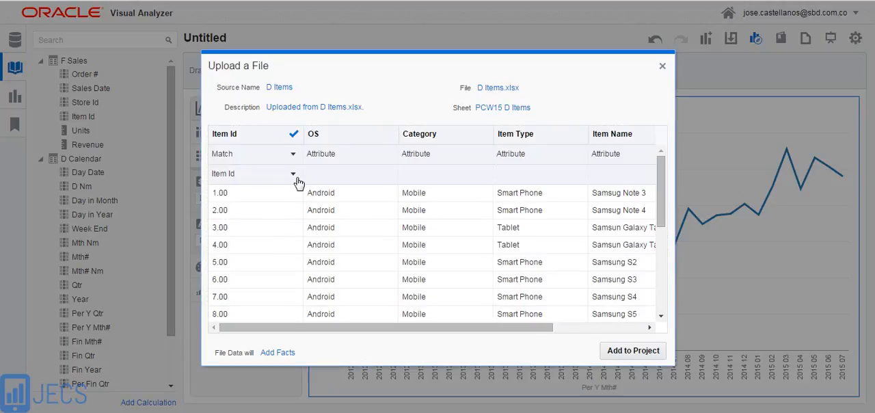
{"action": "left_click", "coordinate": [295, 176]}
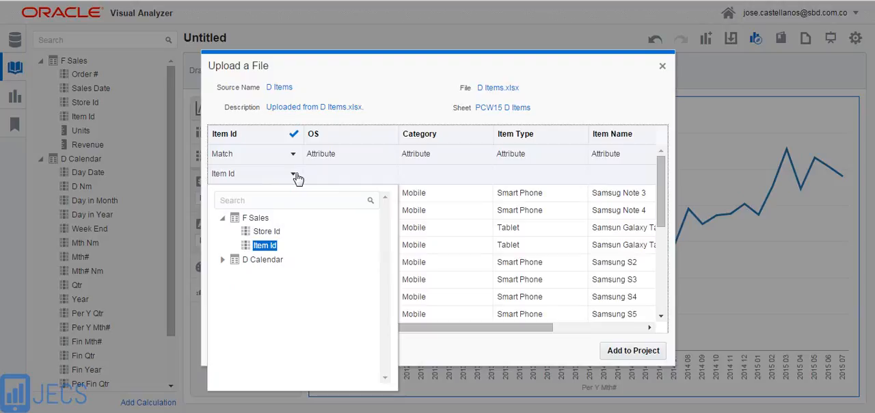
{"action": "left_click", "coordinate": [467, 355]}
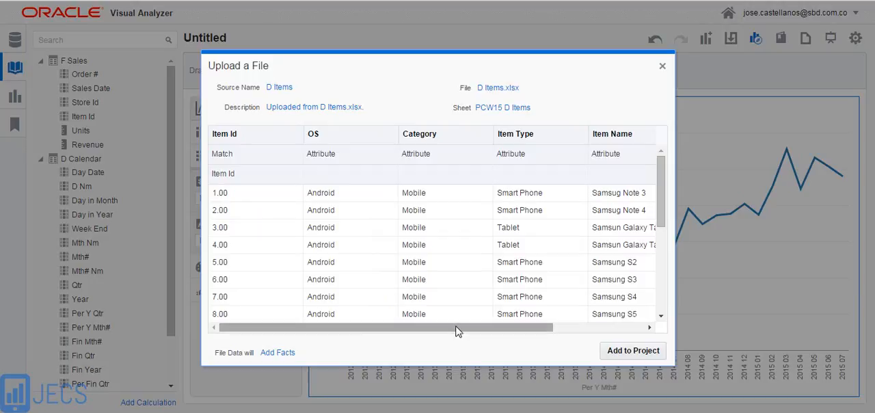
{"action": "left_click", "coordinate": [457, 331]}
{"action": "left_click_drag", "start_coordinate": [456, 331], "coordinate": [558, 344]}
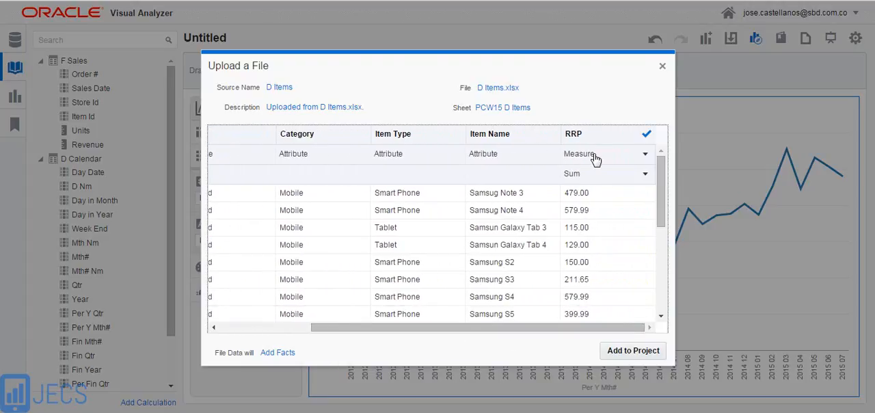
{"action": "left_click_drag", "start_coordinate": [502, 333], "coordinate": [383, 330]}
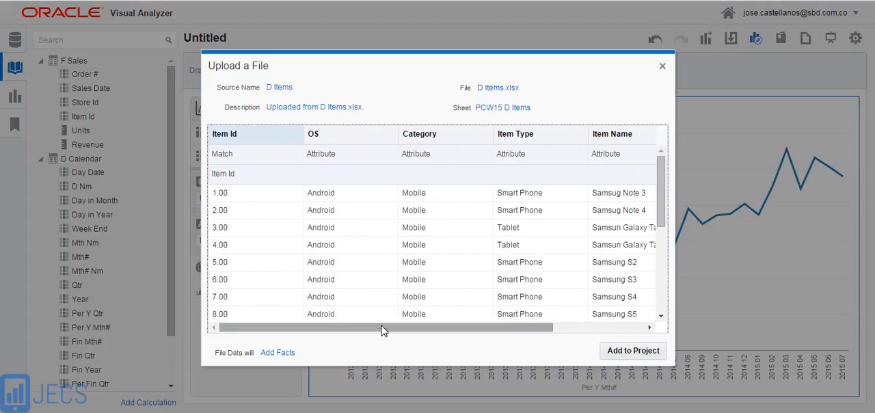
Set the D Items file data to Extend a Dimension and add the source to the project
{"action": "left_click", "coordinate": [283, 354]}
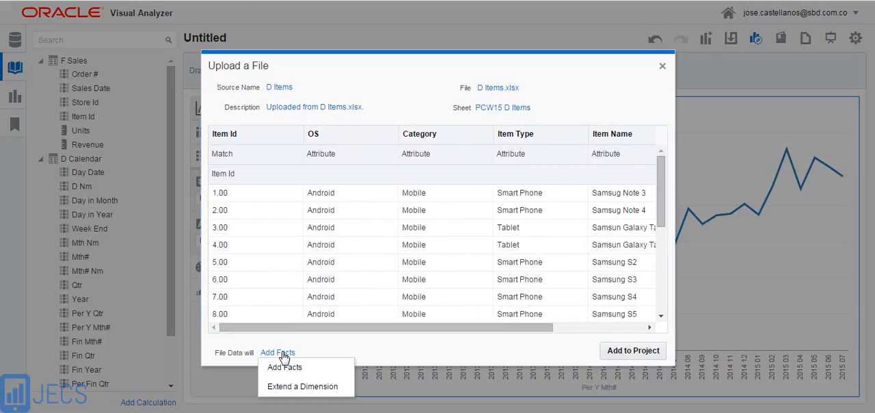
{"action": "left_click", "coordinate": [290, 387]}
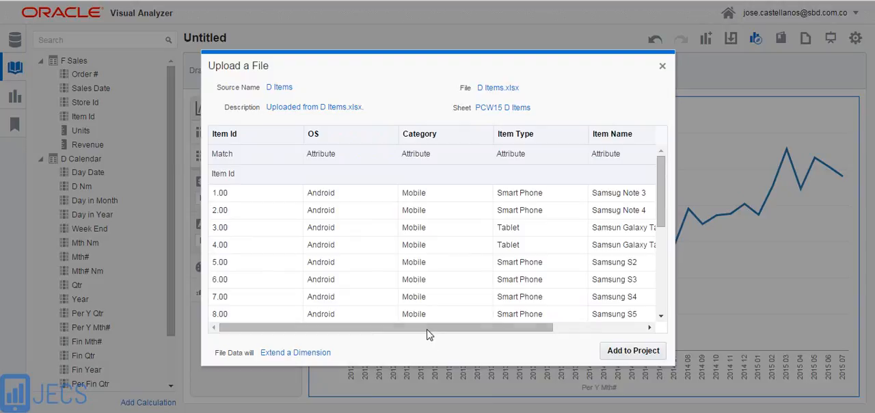
{"action": "left_click_drag", "start_coordinate": [428, 330], "coordinate": [402, 345]}
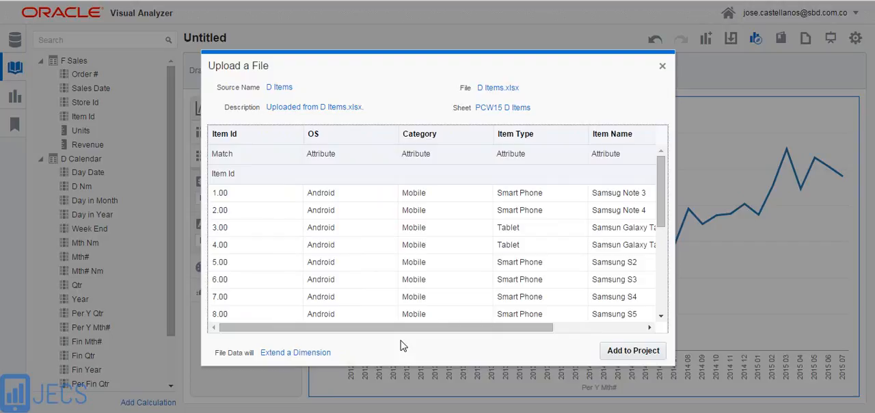
{"action": "left_click", "coordinate": [634, 354]}
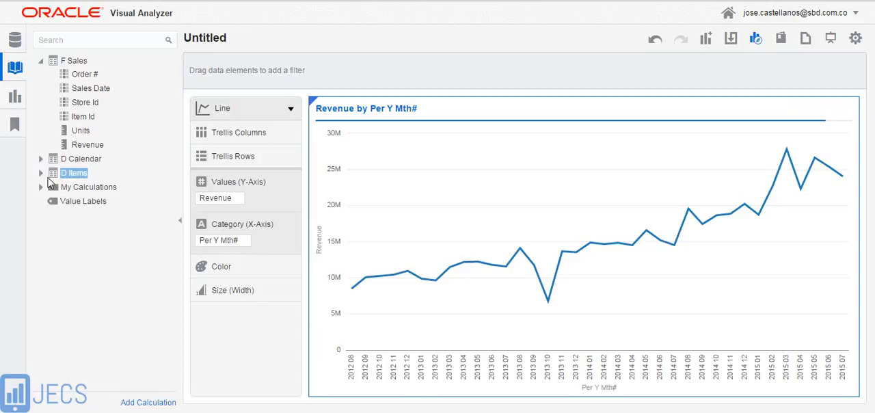
Split the revenue line chart by color using OS from D Items
{"action": "left_click", "coordinate": [41, 177]}
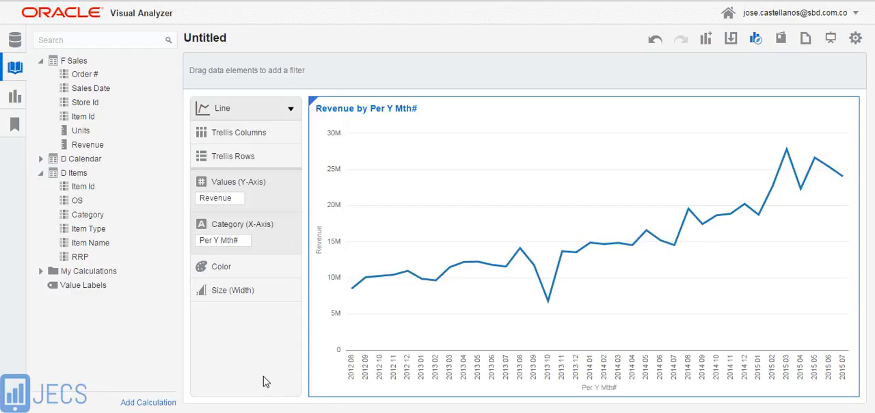
{"action": "left_click", "coordinate": [87, 214]}
{"action": "left_click", "coordinate": [77, 202]}
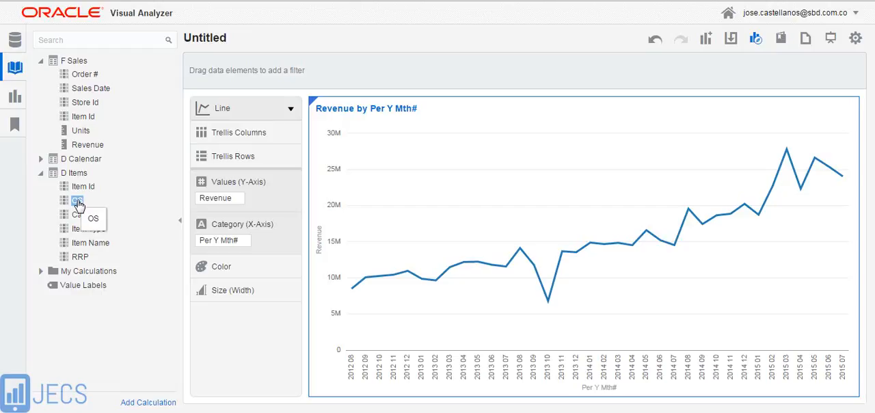
{"action": "left_click_drag", "start_coordinate": [96, 219], "coordinate": [230, 268]}
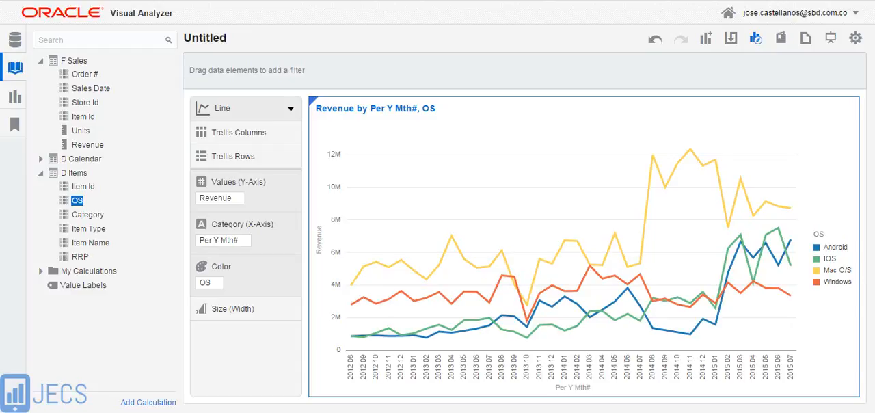
Upload the D Stores Excel file from the Analisis de Ventas folder as another data source
{"action": "right_click", "coordinate": [125, 62]}
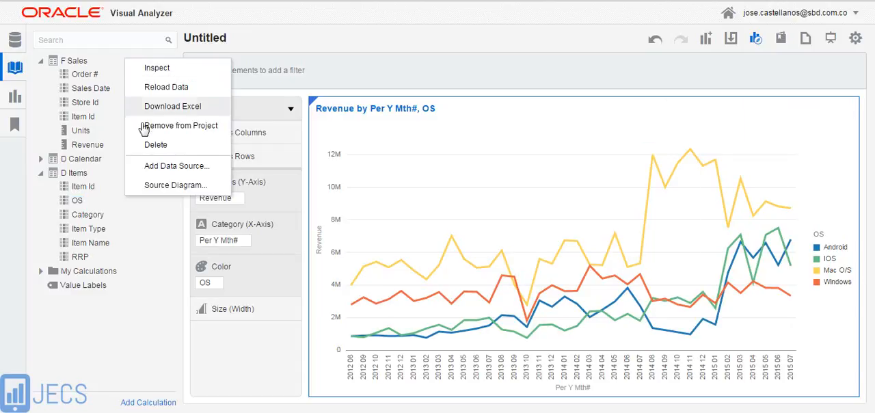
{"action": "left_click", "coordinate": [153, 171]}
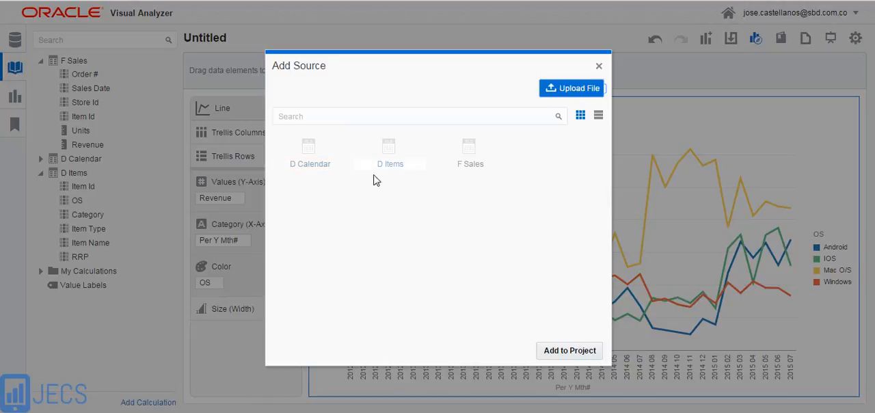
{"action": "left_click", "coordinate": [555, 92]}
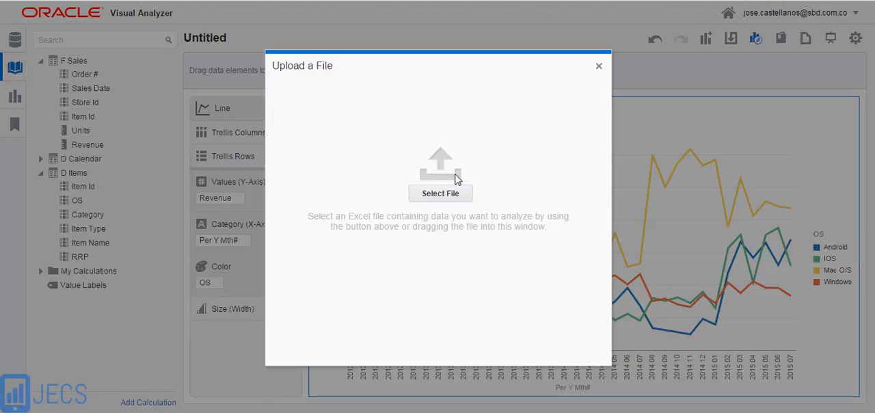
{"action": "left_click", "coordinate": [438, 192]}
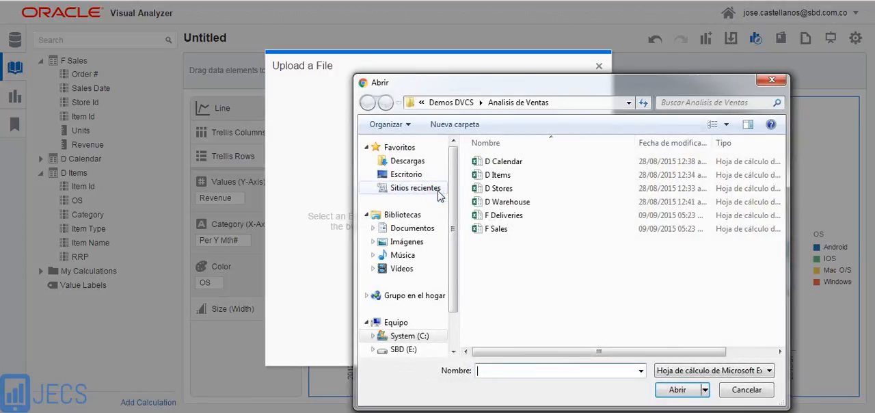
{"action": "left_click", "coordinate": [501, 189]}
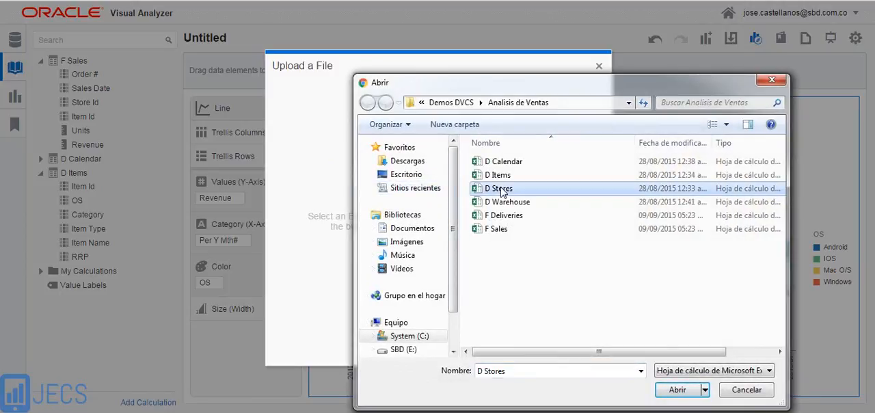
{"action": "left_click", "coordinate": [678, 389]}
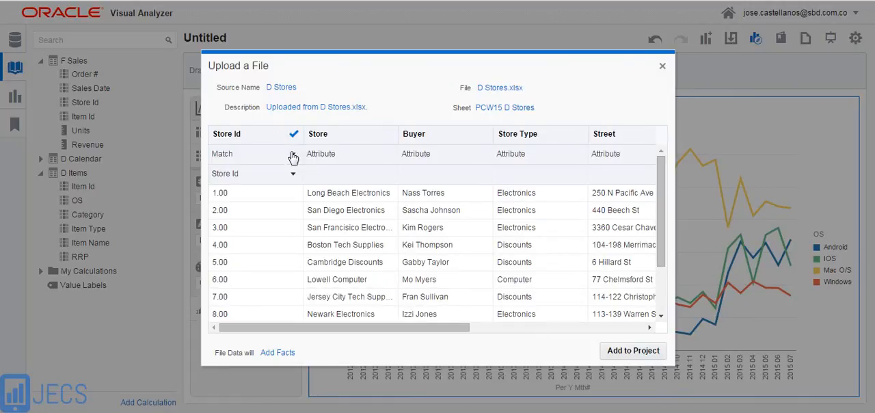
Examine the Store Id match to F Sales and the remaining D Stores columns through Zip
{"action": "left_click", "coordinate": [293, 175]}
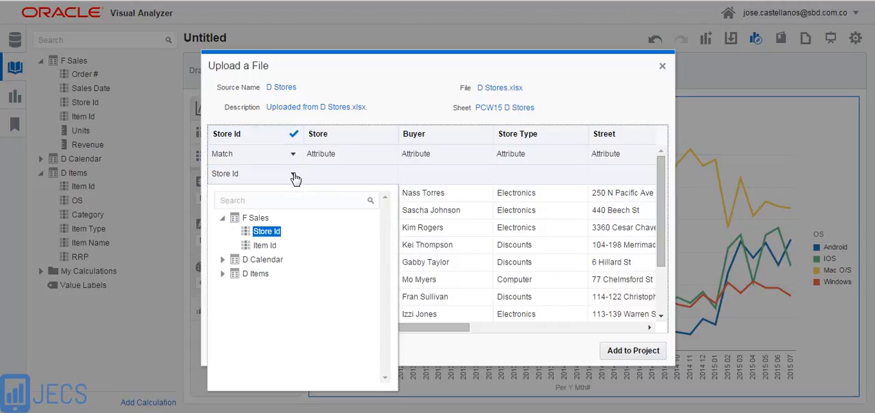
{"action": "left_click", "coordinate": [415, 59]}
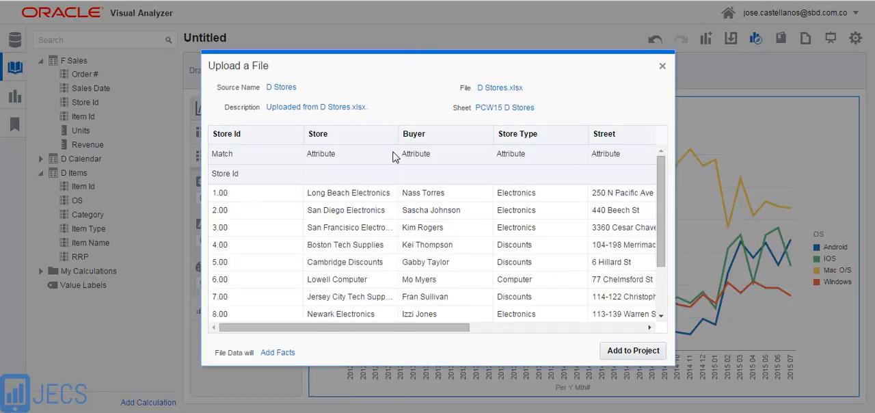
{"action": "left_click", "coordinate": [324, 331]}
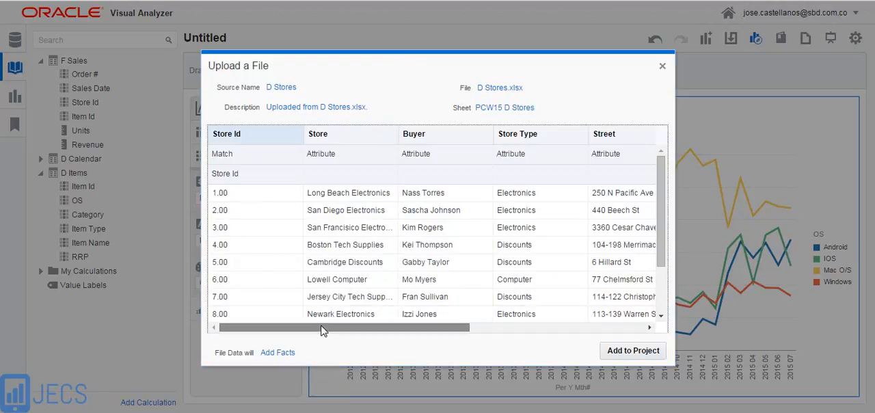
{"action": "left_click_drag", "start_coordinate": [323, 330], "coordinate": [509, 356]}
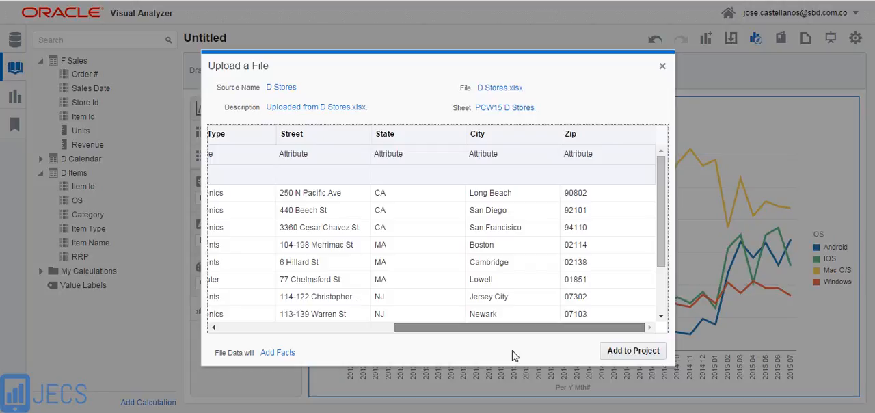
{"action": "left_click_drag", "start_coordinate": [490, 328], "coordinate": [310, 335]}
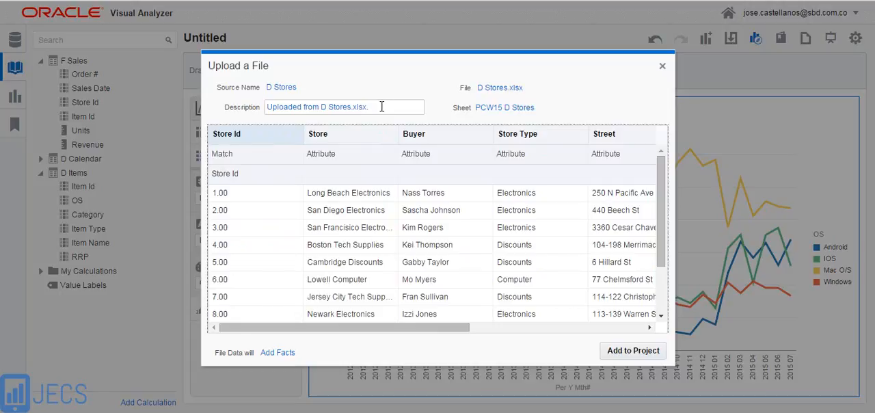
Replace the description of the D Stores source with "Almacenes"
{"action": "left_click_drag", "start_coordinate": [369, 107], "coordinate": [254, 107]}
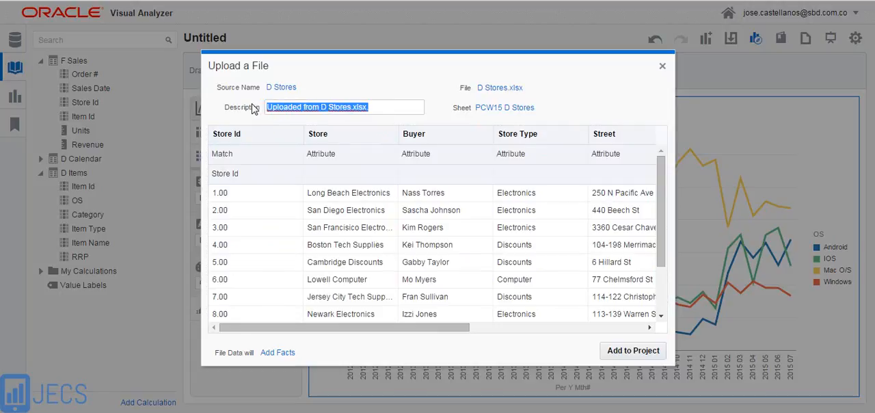
{"action": "type", "text": "Al"}
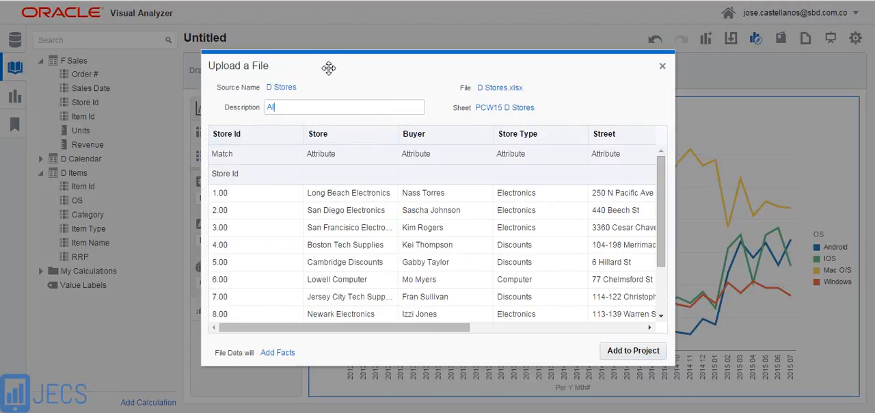
{"action": "type", "text": "macenes"}
Set the D Stores file data to Extend a Dimension
{"action": "left_click", "coordinate": [288, 354]}
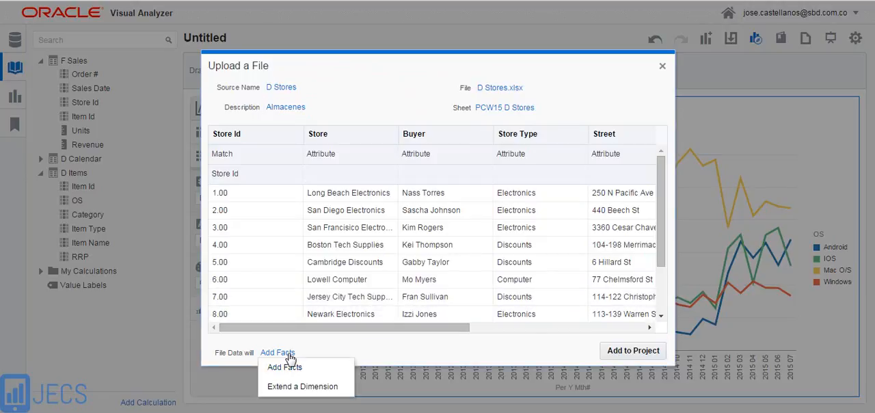
{"action": "left_click", "coordinate": [292, 388]}
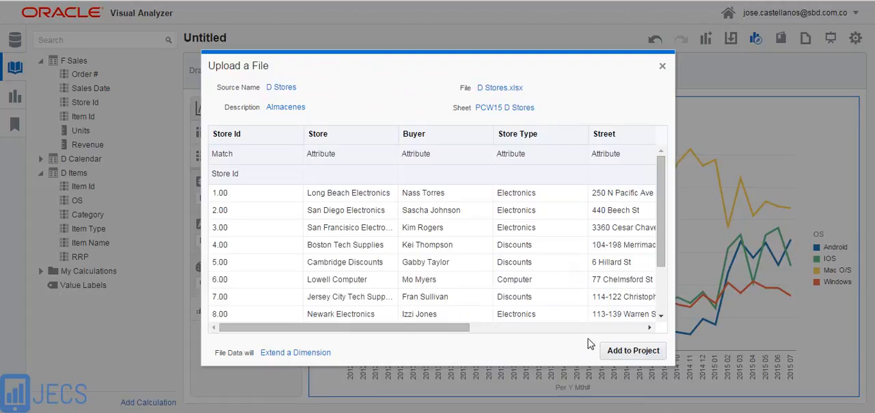
{"action": "left_click_drag", "start_coordinate": [448, 333], "coordinate": [387, 342]}
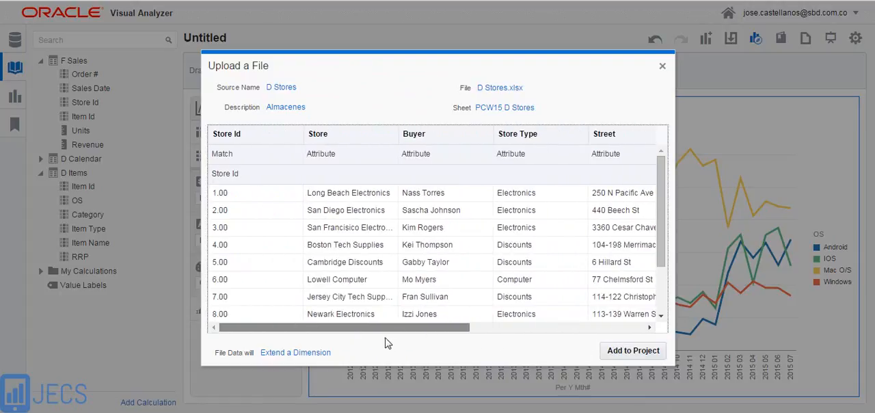
Add the D Stores source to the project and split the revenue line chart into trellis rows by its State column
{"action": "left_click", "coordinate": [633, 352]}
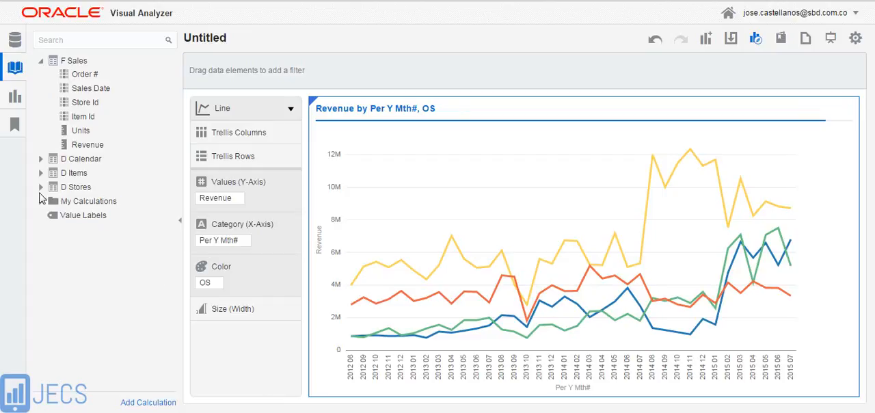
{"action": "left_click", "coordinate": [41, 188]}
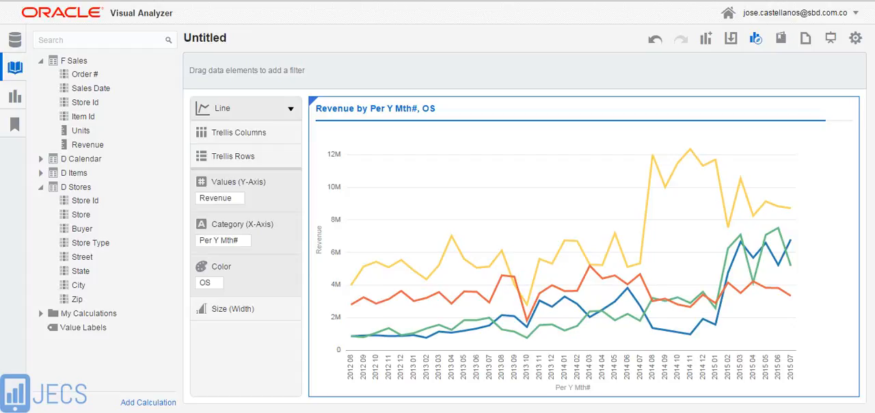
{"action": "left_click", "coordinate": [80, 271]}
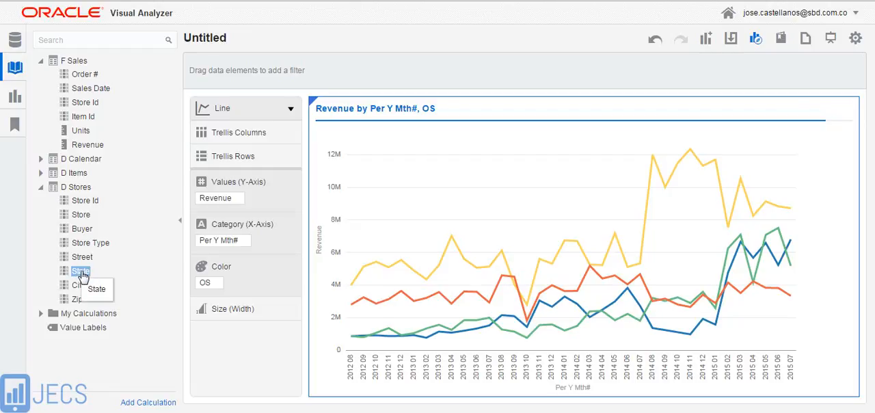
{"action": "left_click_drag", "start_coordinate": [81, 271], "coordinate": [233, 156]}
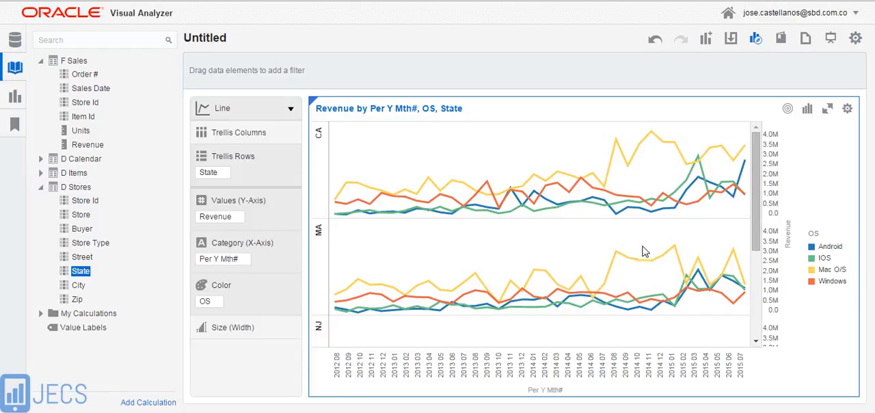
Examine the monthly revenue trends per operating system across the state rows of the line chart
{"action": "left_click_drag", "start_coordinate": [757, 199], "coordinate": [760, 287]}
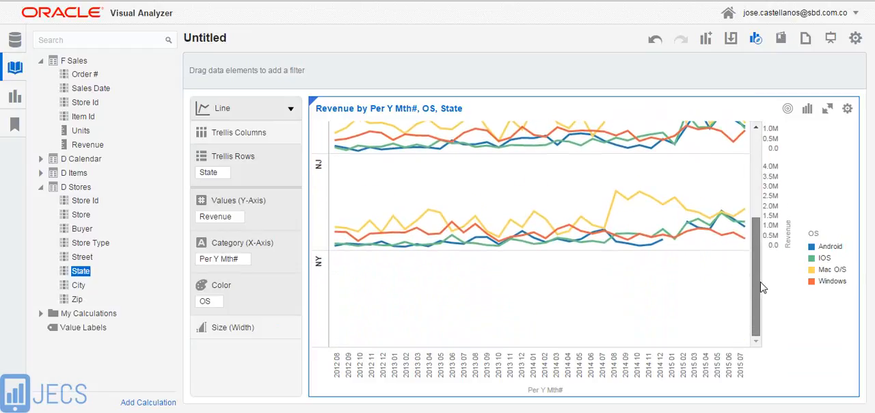
{"action": "scroll", "coordinate": [727, 231], "scroll_direction": "up", "scroll_amount": 2}
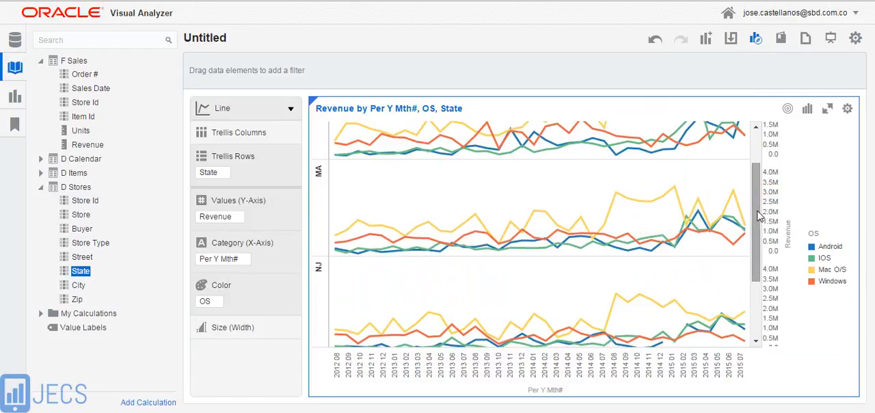
{"action": "scroll", "coordinate": [760, 199], "scroll_direction": "up", "scroll_amount": 1}
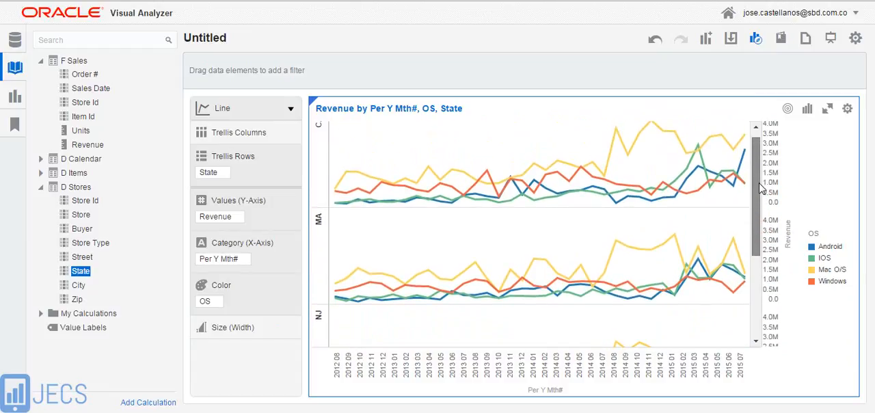
{"action": "scroll", "coordinate": [761, 186], "scroll_direction": "up", "scroll_amount": 1}
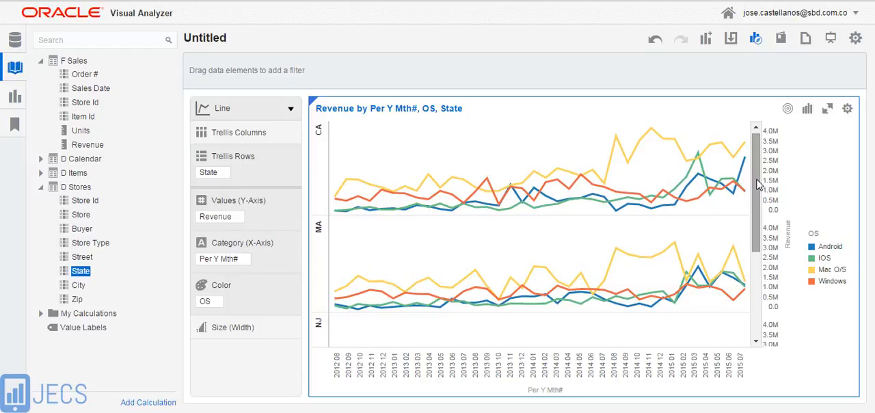
{"action": "mouse_move", "coordinate": [757, 202]}
{"action": "left_mouse_down"}
{"action": "mouse_move", "coordinate": [761, 226]}
{"action": "mouse_move", "coordinate": [760, 193]}
{"action": "mouse_move", "coordinate": [764, 228]}
{"action": "mouse_move", "coordinate": [762, 202]}
{"action": "left_mouse_up"}
{"action": "mouse_move", "coordinate": [484, 139]}
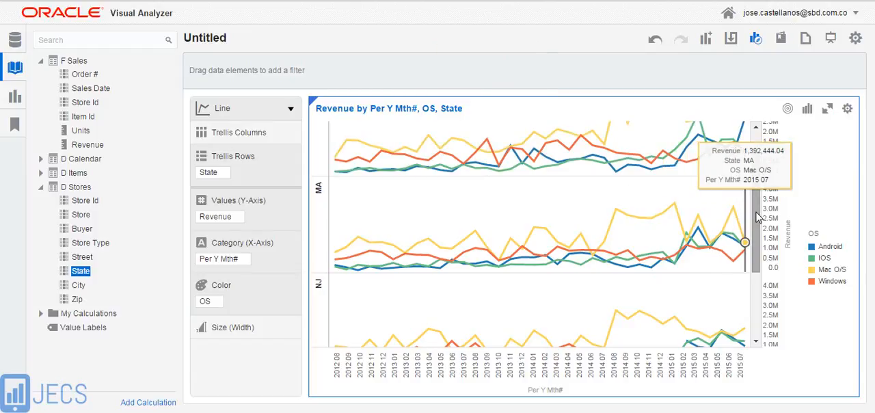
{"action": "mouse_move", "coordinate": [757, 217]}
{"action": "left_mouse_down"}
{"action": "mouse_move", "coordinate": [765, 243]}
{"action": "mouse_move", "coordinate": [763, 204]}
{"action": "left_mouse_up"}
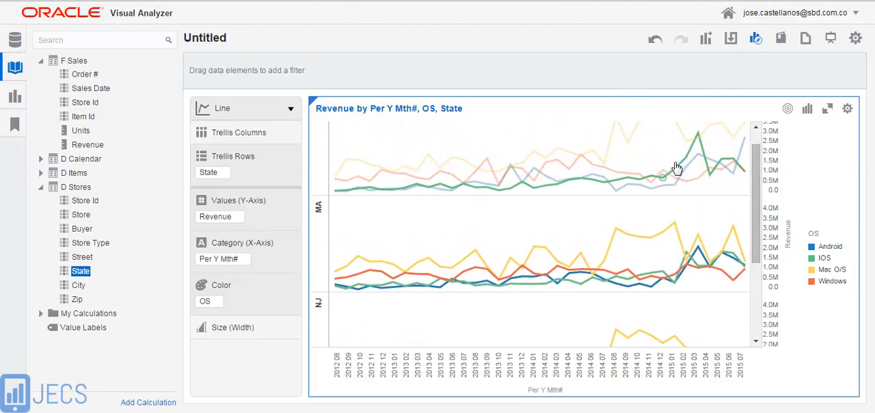
{"action": "mouse_move", "coordinate": [688, 142]}
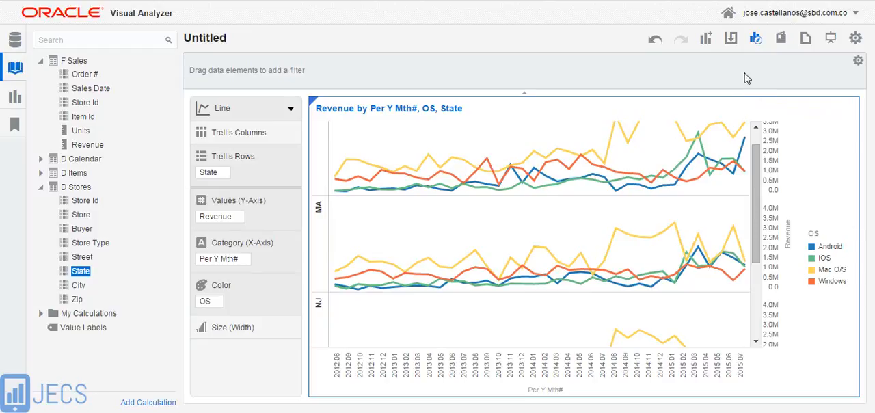
Start saving the untitled project as a new one and name it "Análisis de Ventas"
{"action": "left_click", "coordinate": [731, 39]}
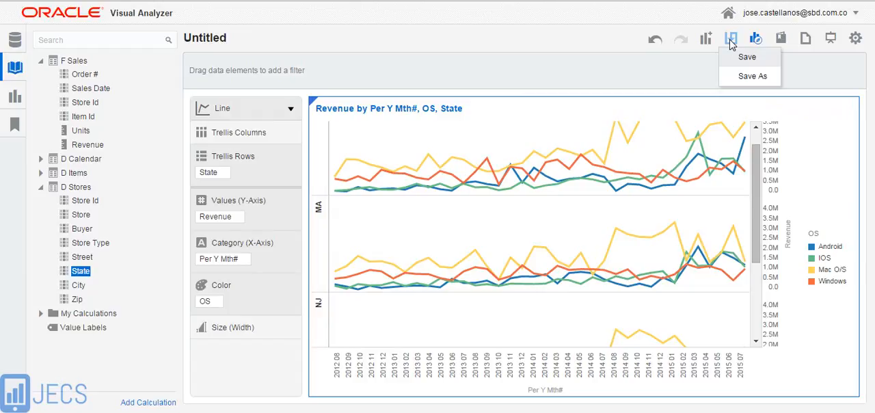
{"action": "left_click", "coordinate": [748, 77]}
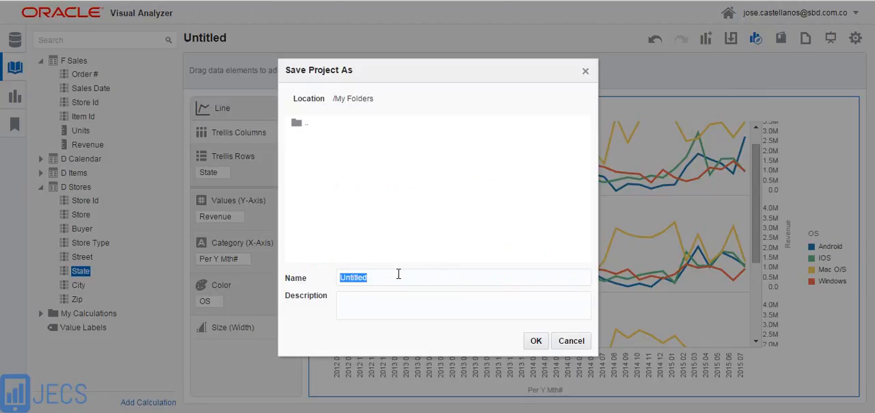
{"action": "type", "text": "Análisis de Ventas"}
Enter the project description "Análisis de ventas por almacén, producto y fecha" and save the project in My Folders
{"action": "left_click", "coordinate": [386, 298]}
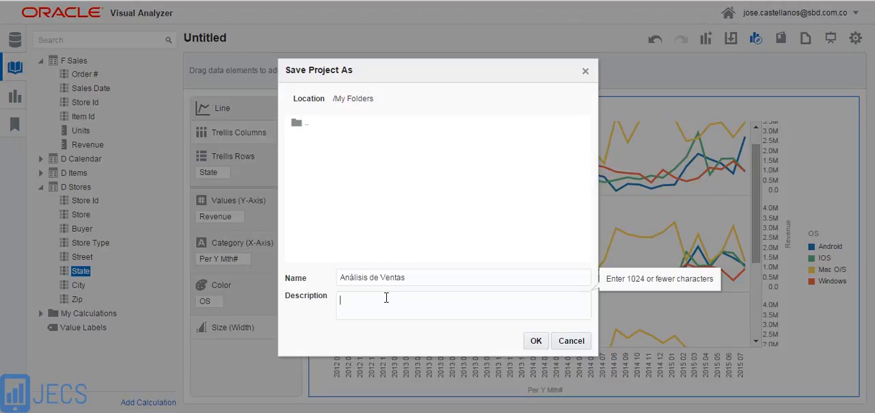
{"action": "type", "text": "Análisis de ventas por almacén, p"}
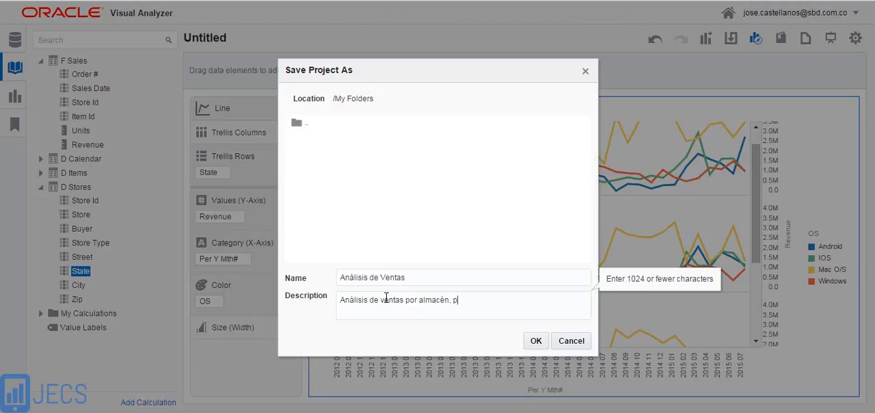
{"action": "type", "text": "roducto y fecha"}
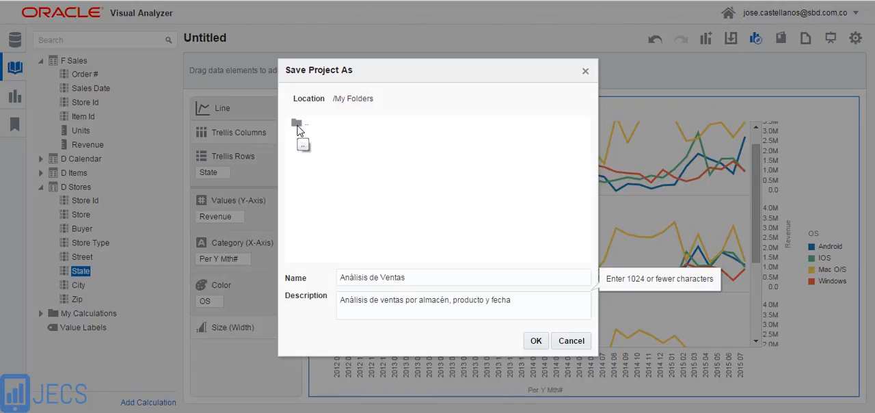
{"action": "left_click", "coordinate": [535, 342]}
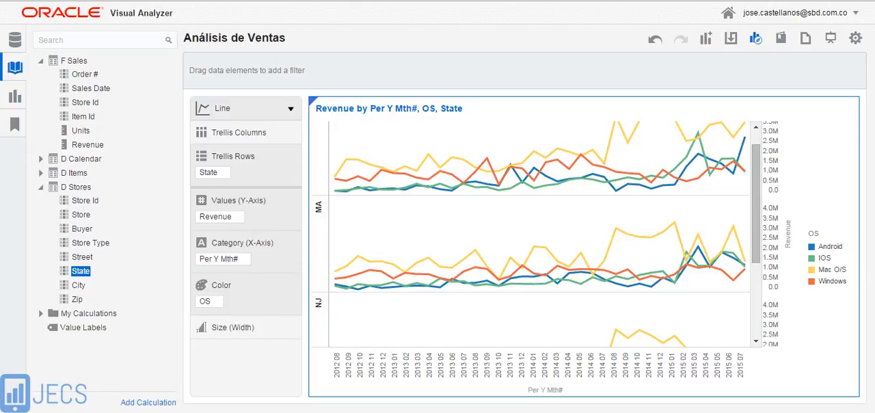
Review the source diagram for the links between F Sales, D Calendar, D Stores and D Items, and close it
{"action": "left_click", "coordinate": [82, 263]}
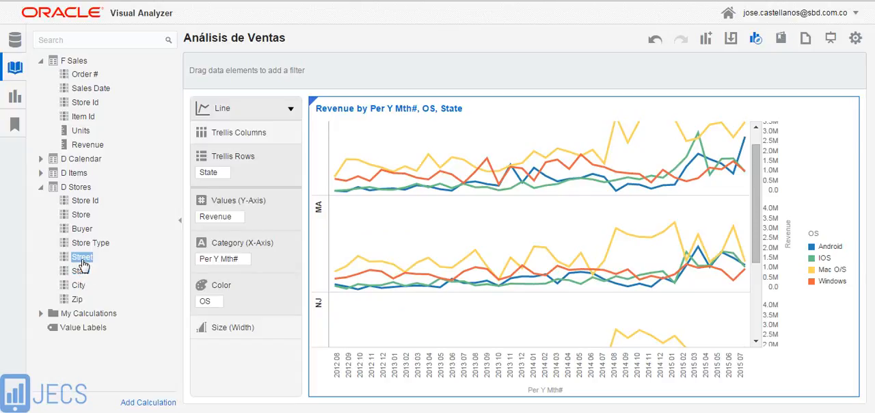
{"action": "right_click", "coordinate": [82, 264]}
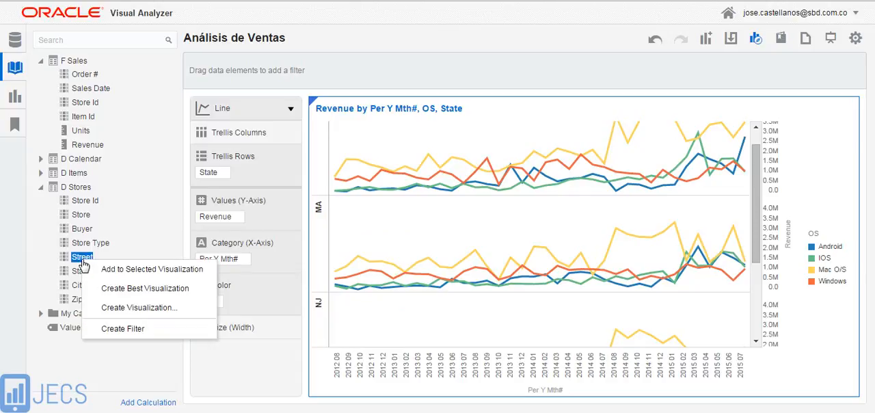
{"action": "left_click", "coordinate": [106, 372]}
{"action": "right_click", "coordinate": [106, 372]}
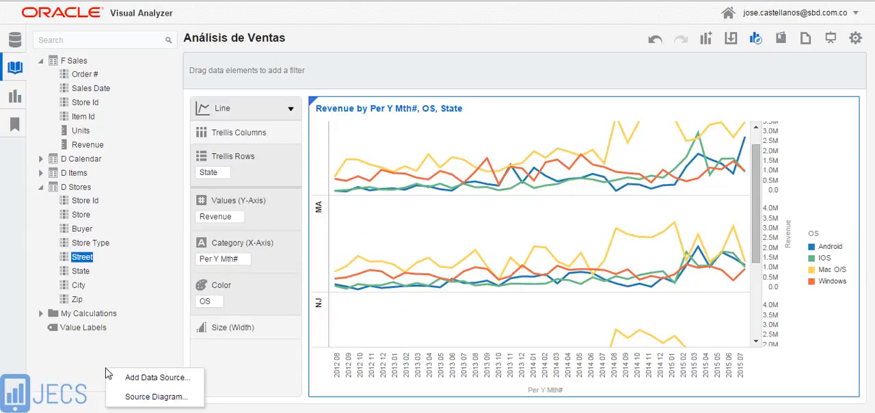
{"action": "left_click", "coordinate": [125, 399]}
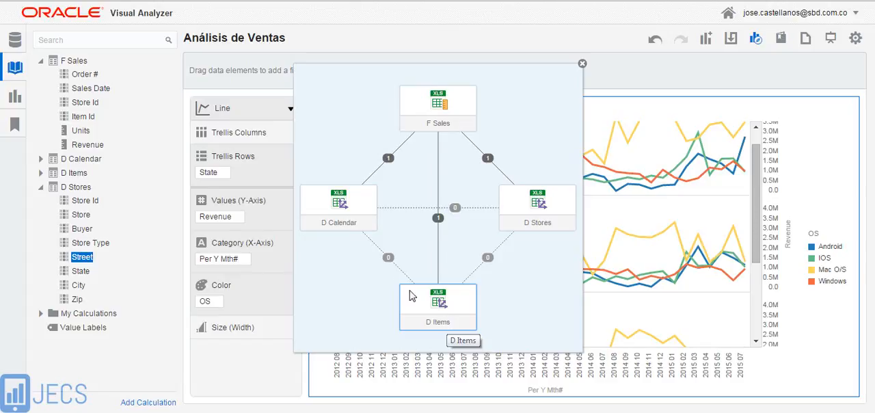
{"action": "mouse_move", "coordinate": [390, 159]}
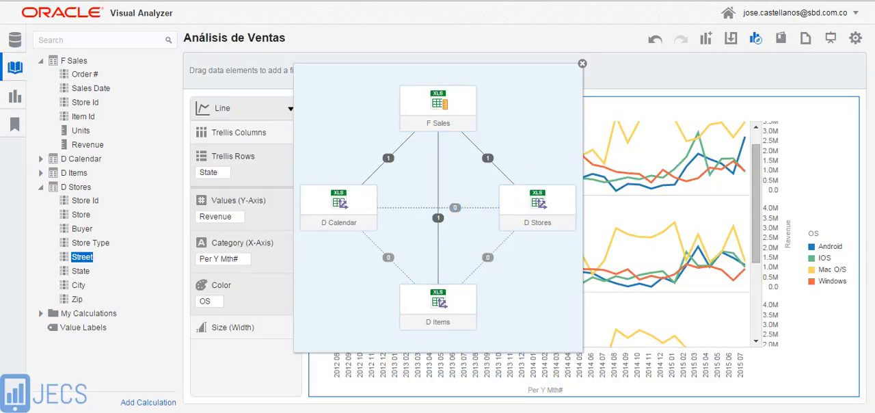
{"action": "left_click", "coordinate": [582, 63]}
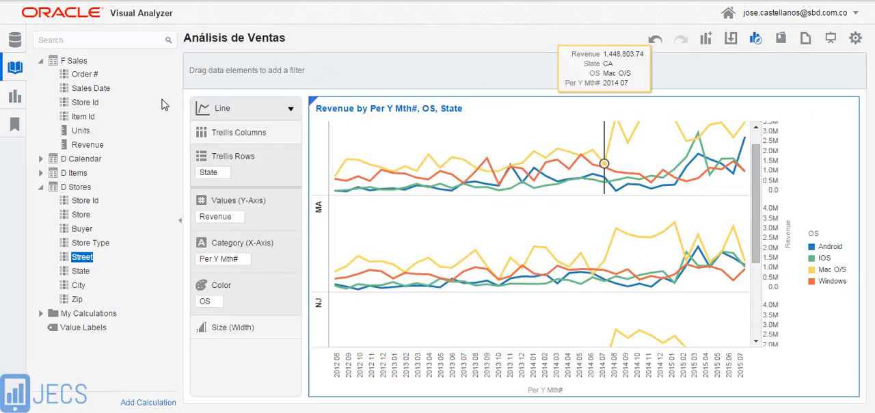
Upload the F Deliveries Excel file from the Analisis de Ventas folder as another data source
{"action": "right_click", "coordinate": [130, 62]}
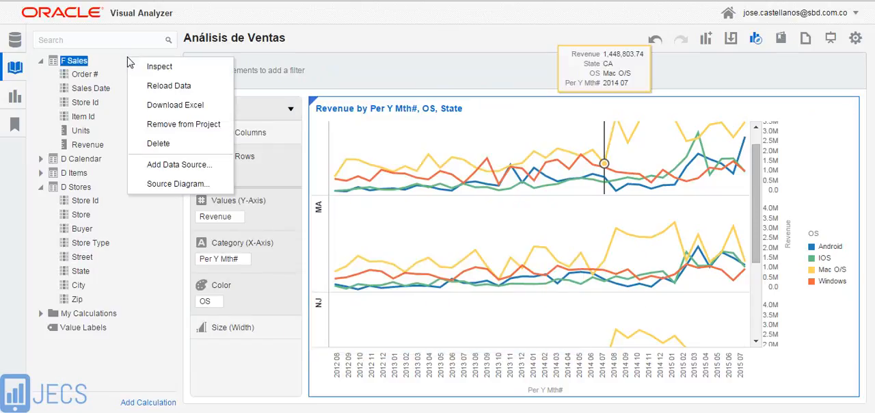
{"action": "left_click", "coordinate": [175, 167]}
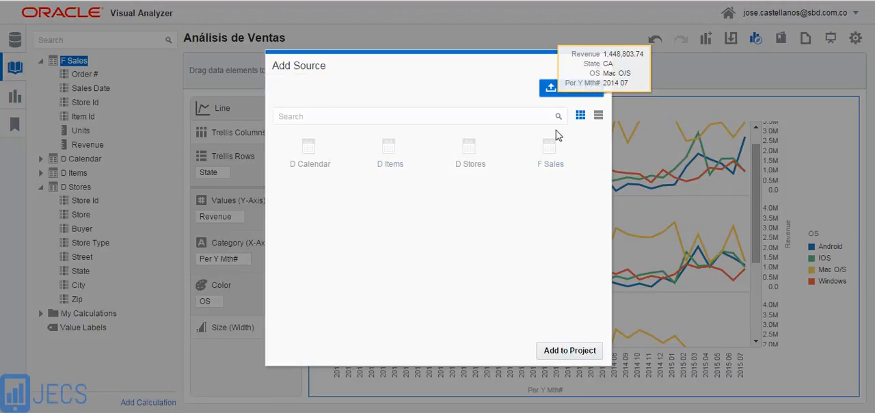
{"action": "left_click", "coordinate": [550, 88]}
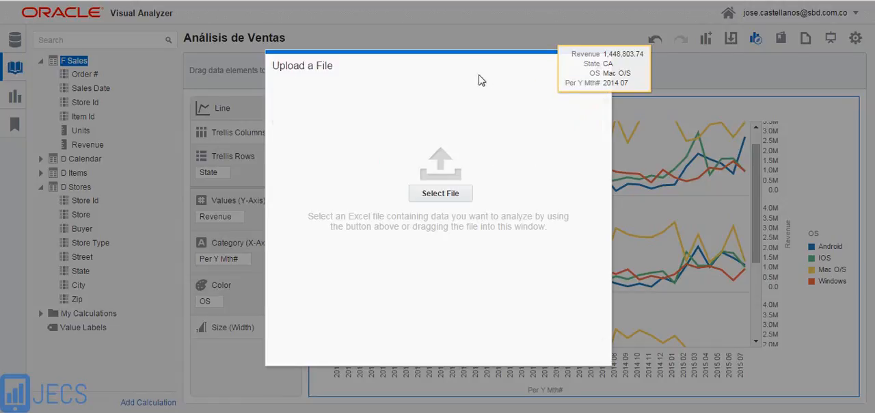
{"action": "left_click_drag", "start_coordinate": [455, 54], "coordinate": [347, 62]}
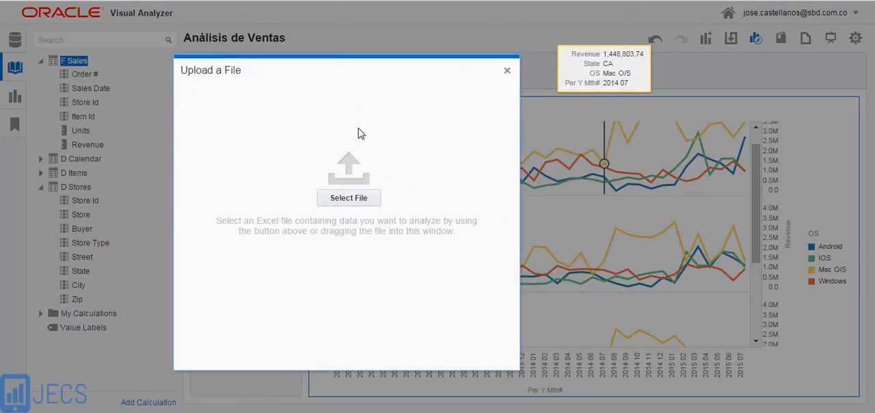
{"action": "left_click", "coordinate": [345, 199]}
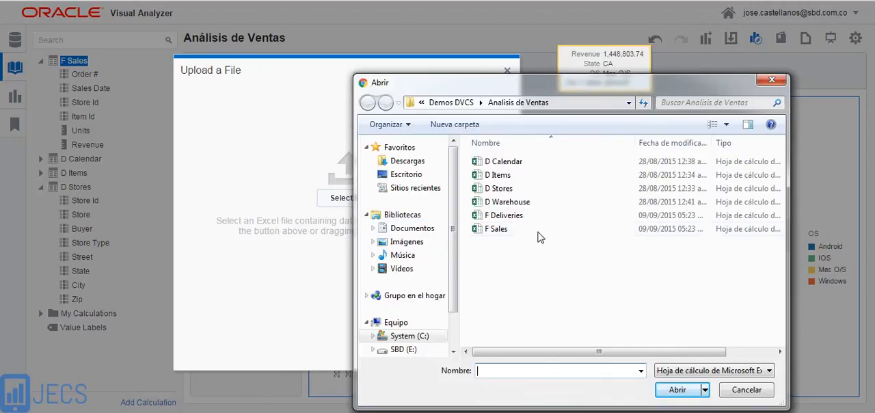
{"action": "left_click", "coordinate": [511, 216]}
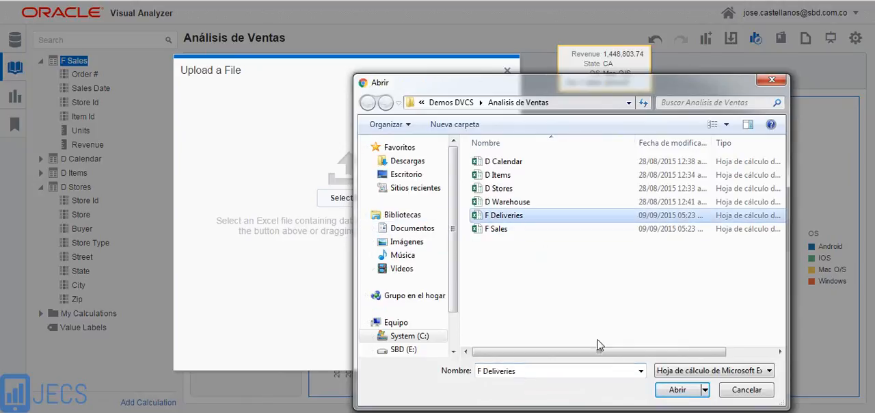
{"action": "left_click", "coordinate": [677, 390]}
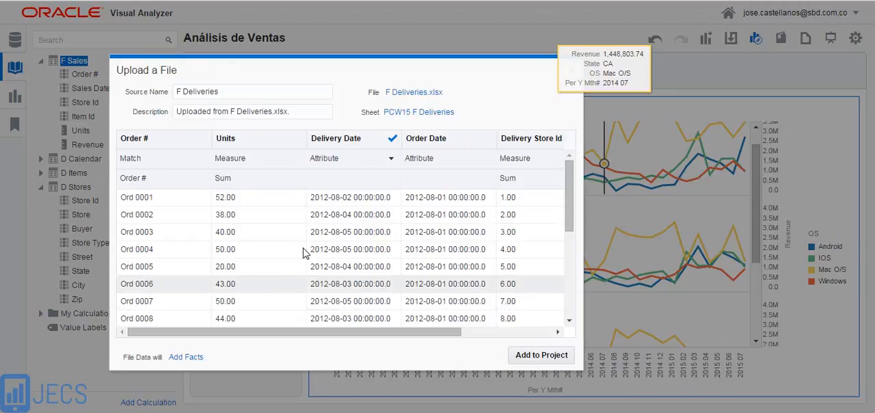
Check which F Sales column Order # matches and examine the remaining F Deliveries columns through Days to Deliver
{"action": "left_click", "coordinate": [226, 166]}
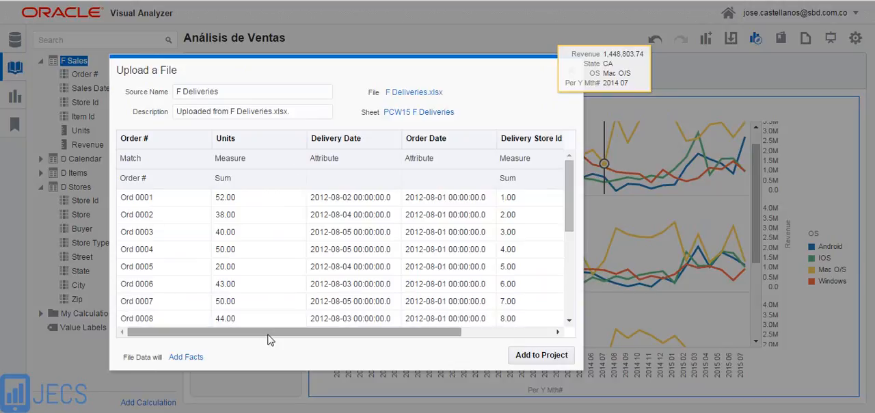
{"action": "left_click", "coordinate": [209, 168]}
{"action": "left_click", "coordinate": [202, 179]}
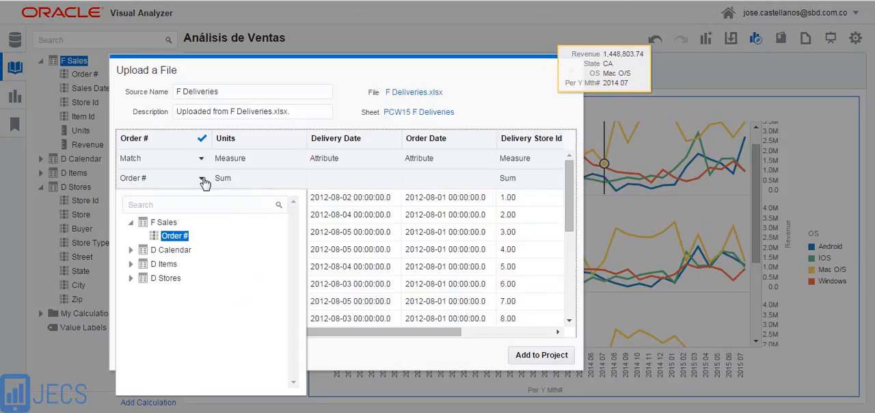
{"action": "left_click", "coordinate": [343, 355]}
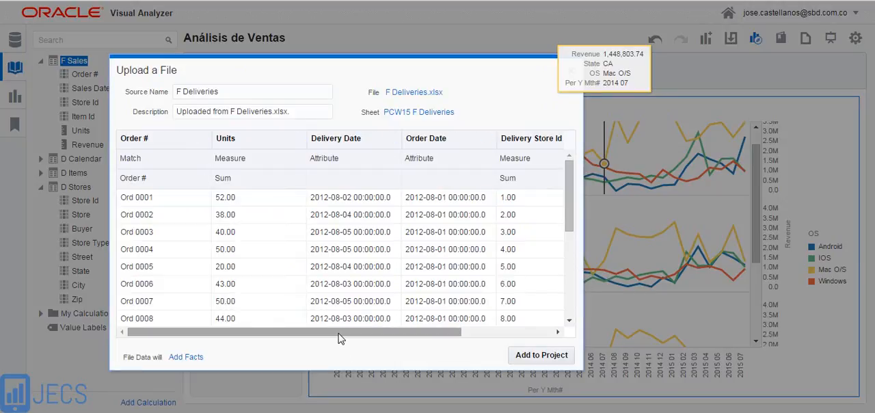
{"action": "left_click_drag", "start_coordinate": [339, 336], "coordinate": [452, 346]}
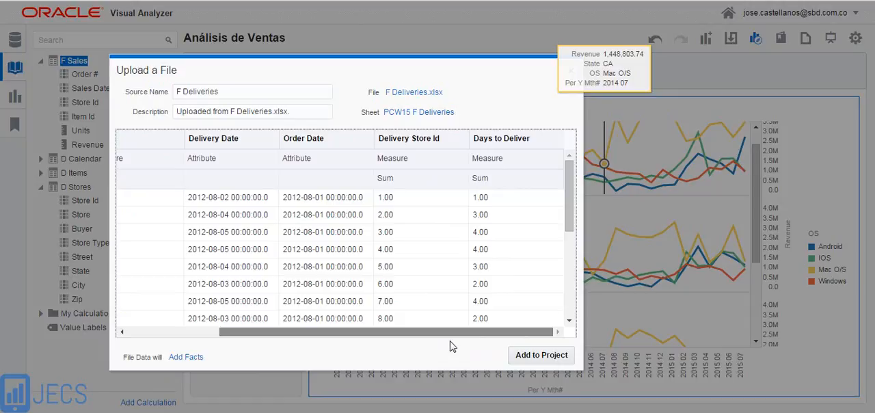
{"action": "left_click_drag", "start_coordinate": [428, 335], "coordinate": [341, 333]}
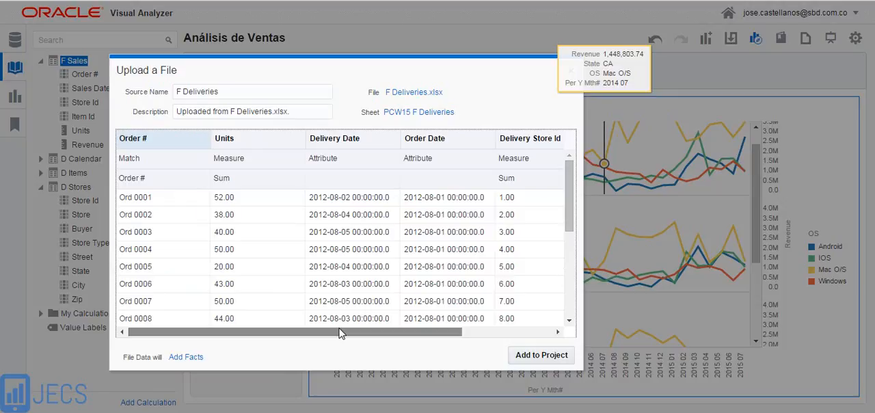
Set the Order Date column of F Deliveries to match Sales Date in F Sales
{"action": "mouse_move", "coordinate": [340, 333]}
{"action": "left_mouse_down"}
{"action": "mouse_move", "coordinate": [317, 330]}
{"action": "mouse_move", "coordinate": [348, 330]}
{"action": "left_mouse_up"}
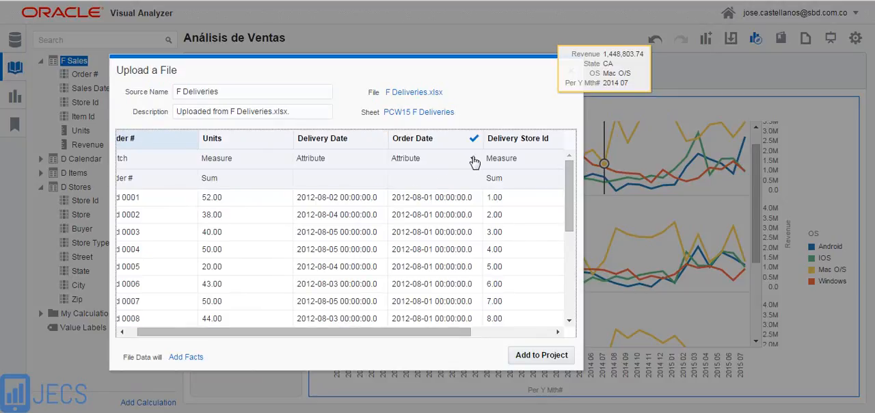
{"action": "left_click", "coordinate": [474, 161]}
{"action": "left_click", "coordinate": [419, 179]}
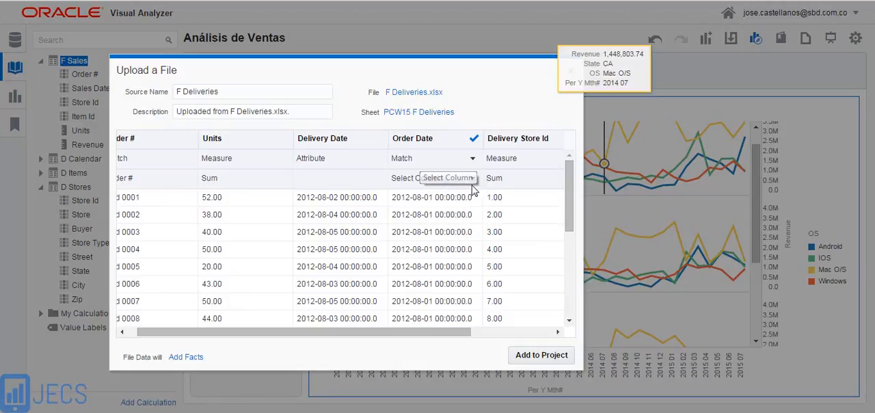
{"action": "left_click", "coordinate": [473, 179]}
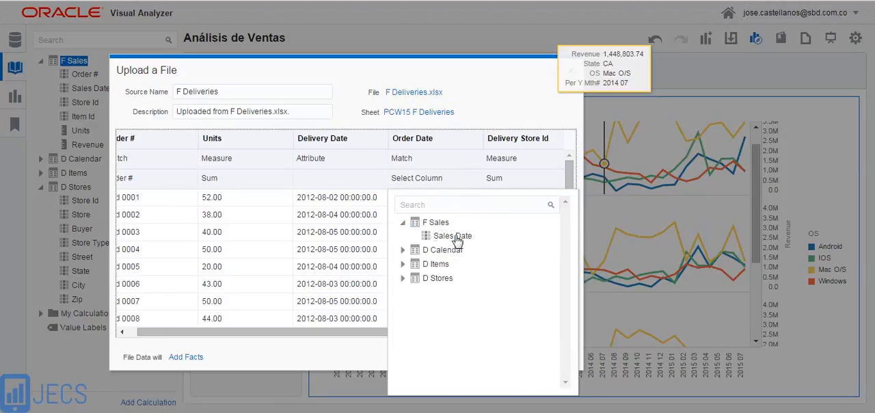
{"action": "left_click", "coordinate": [453, 236]}
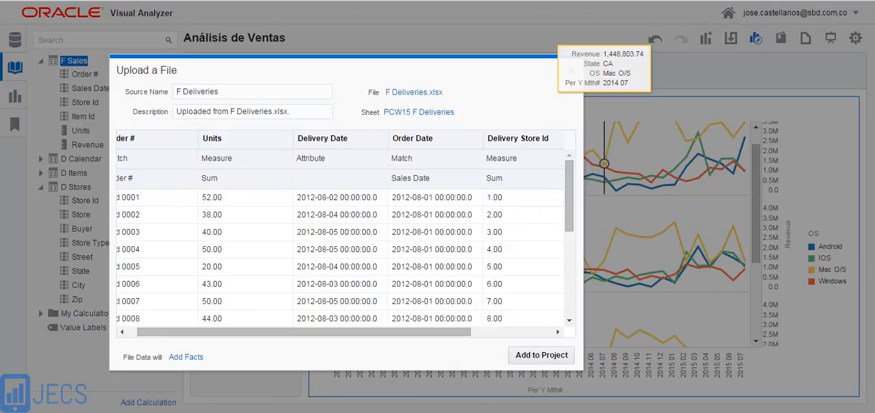
Set the Delivery Store Id column of F Deliveries to match Store Id in F Sales
{"action": "left_click_drag", "start_coordinate": [463, 333], "coordinate": [544, 334]}
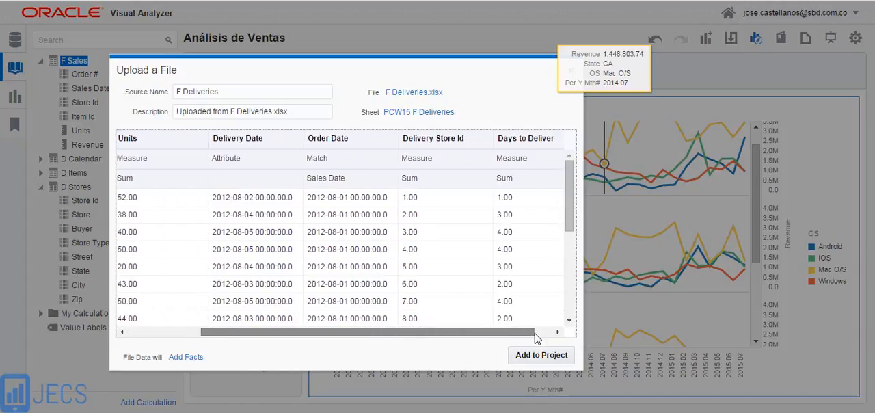
{"action": "left_click", "coordinate": [484, 161]}
{"action": "left_click", "coordinate": [436, 179]}
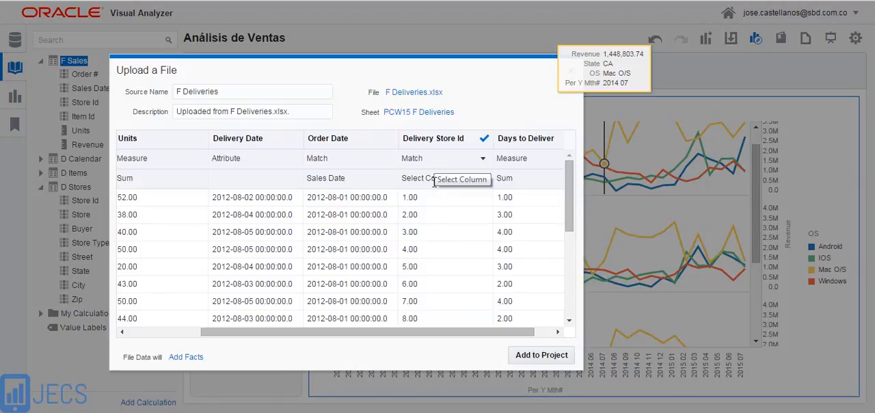
{"action": "left_click", "coordinate": [484, 181]}
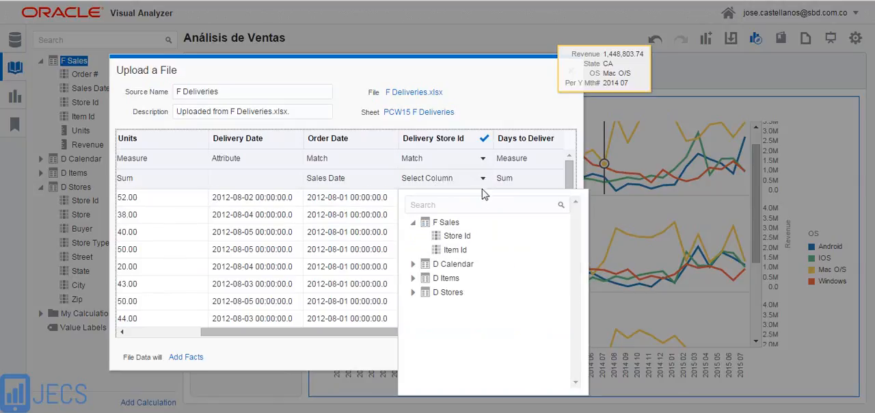
{"action": "left_click", "coordinate": [457, 236]}
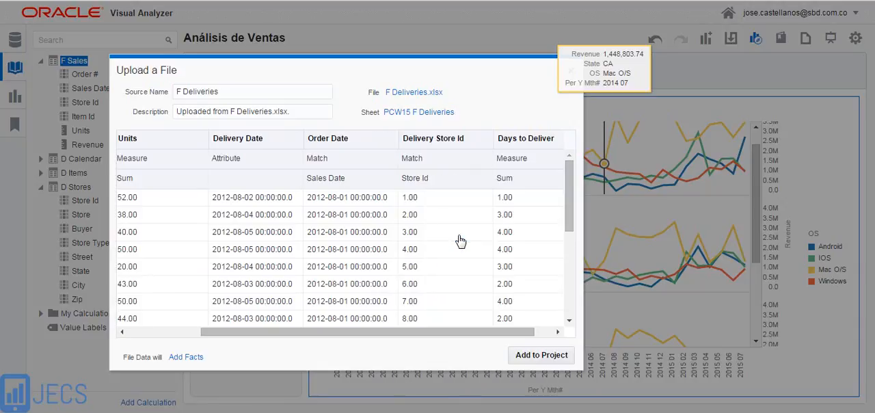
Add the F Deliveries data to the project and expand the F Sales and F Deliveries column lists
{"action": "left_click_drag", "start_coordinate": [441, 332], "coordinate": [349, 333]}
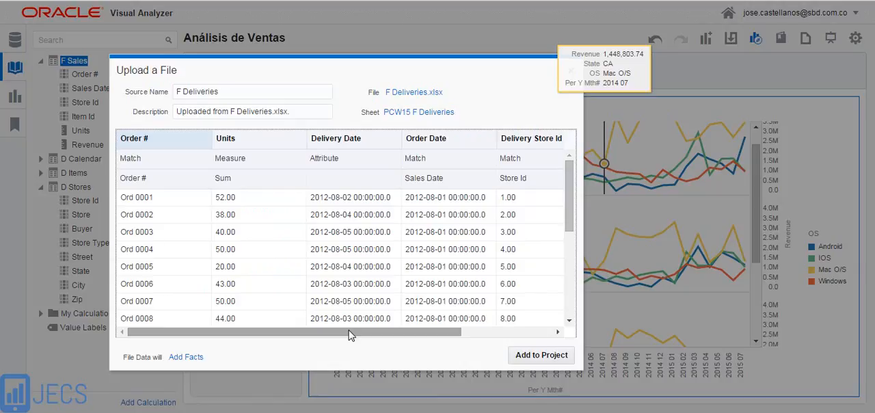
{"action": "left_click", "coordinate": [530, 357]}
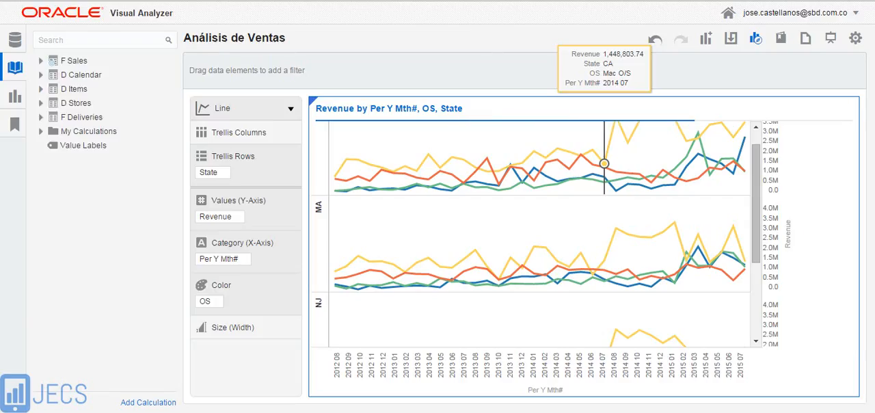
{"action": "left_click", "coordinate": [41, 61]}
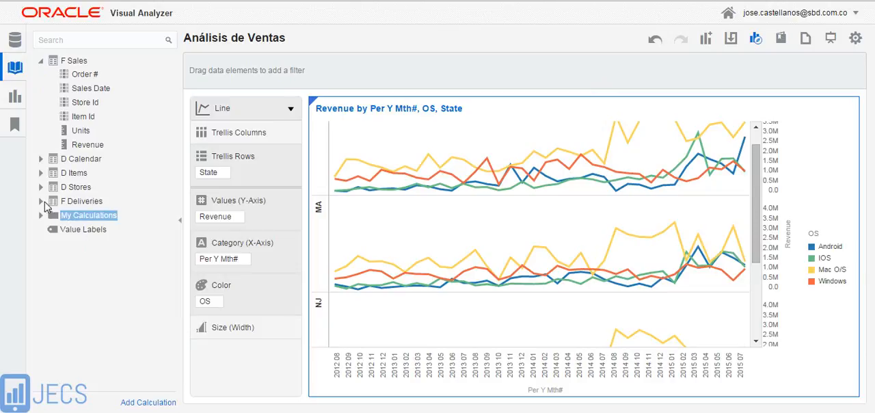
{"action": "left_click", "coordinate": [40, 202]}
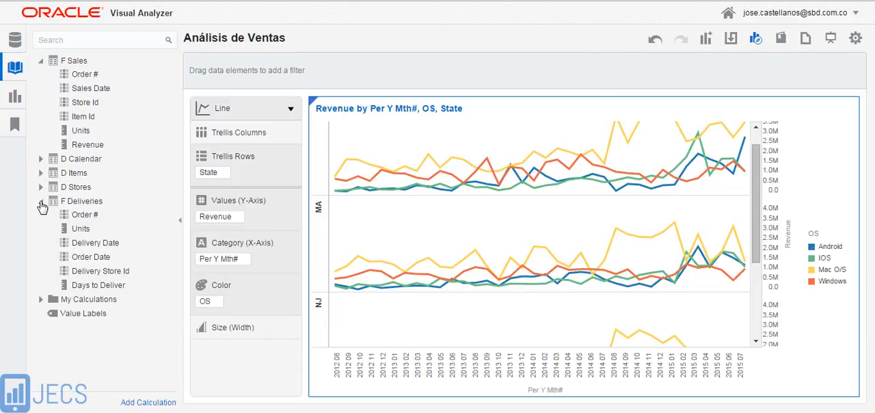
Review the source diagram, checking the matched columns between F Sales and F Deliveries and the link to D Calendar, and close it
{"action": "right_click", "coordinate": [140, 376]}
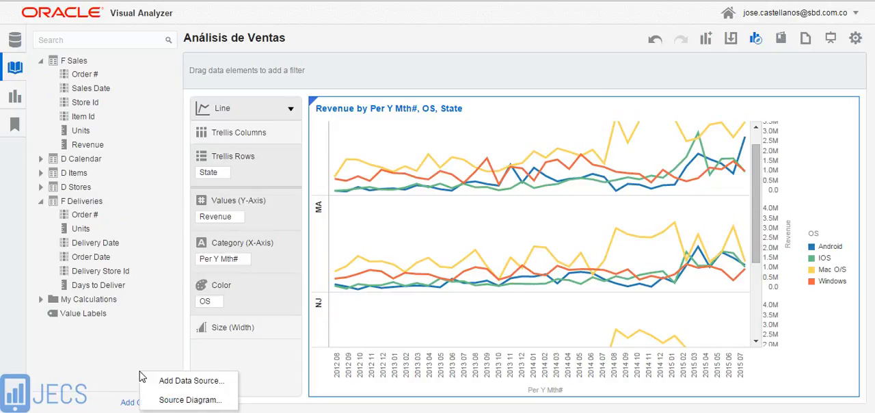
{"action": "left_click", "coordinate": [175, 401]}
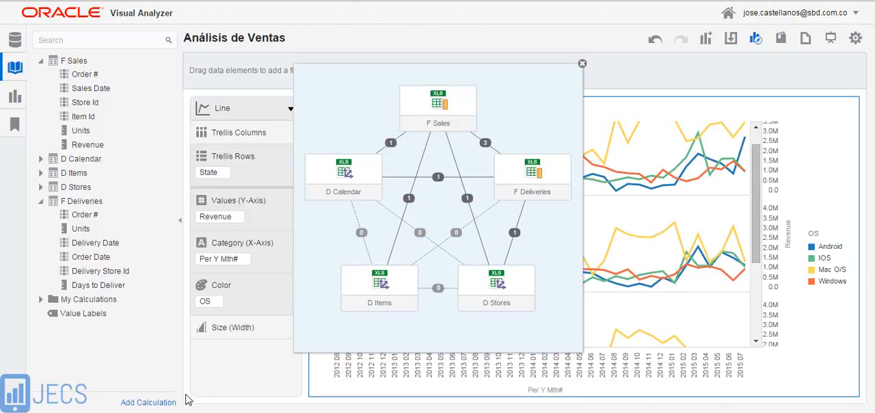
{"action": "mouse_move", "coordinate": [485, 144]}
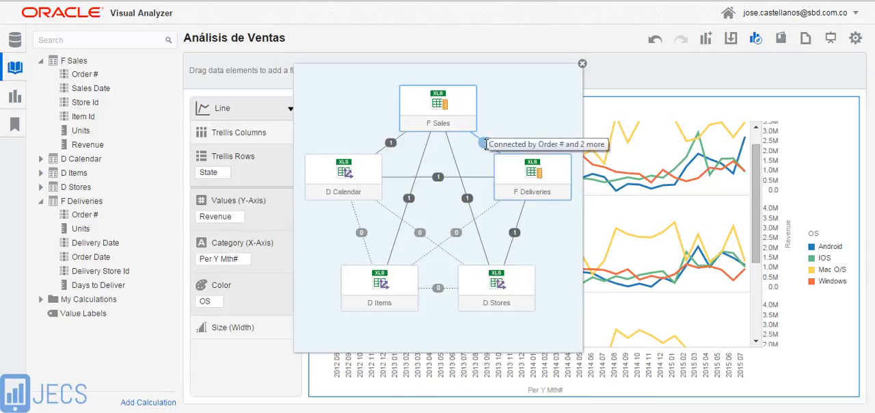
{"action": "left_click", "coordinate": [485, 143]}
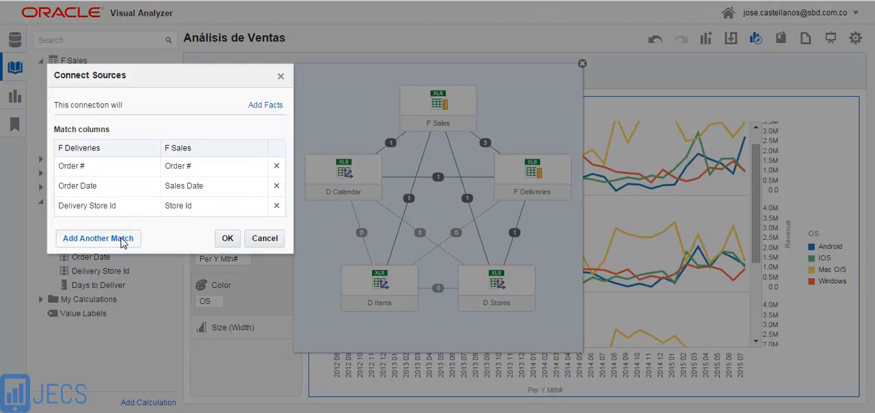
{"action": "left_click", "coordinate": [228, 239]}
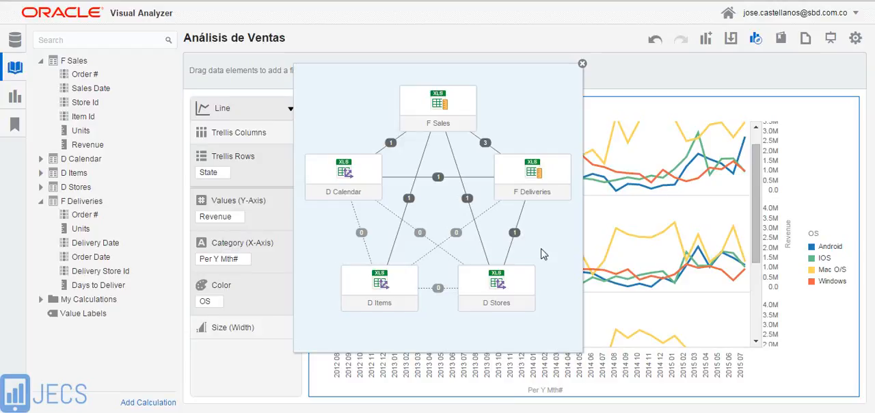
{"action": "mouse_move", "coordinate": [516, 233]}
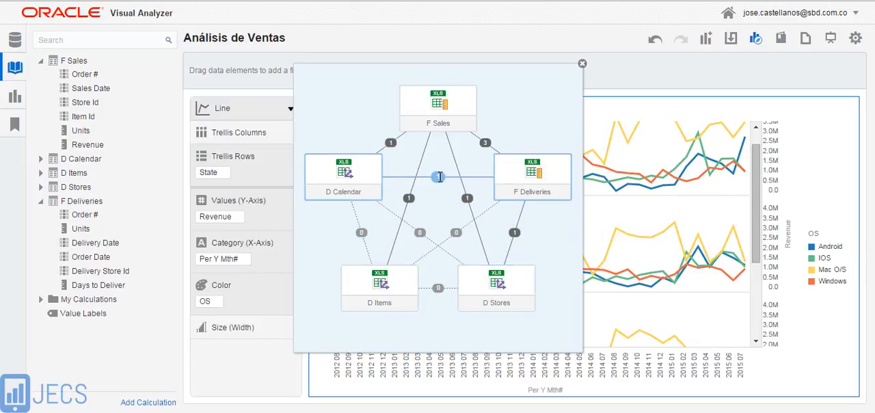
{"action": "mouse_move", "coordinate": [440, 177]}
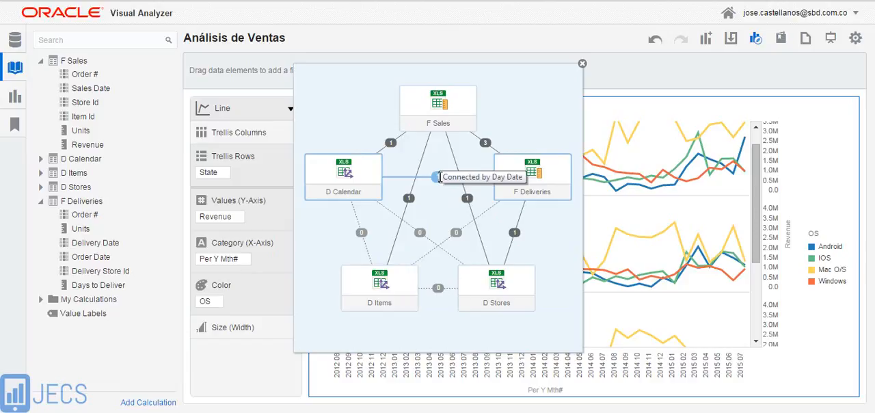
{"action": "left_click", "coordinate": [582, 65]}
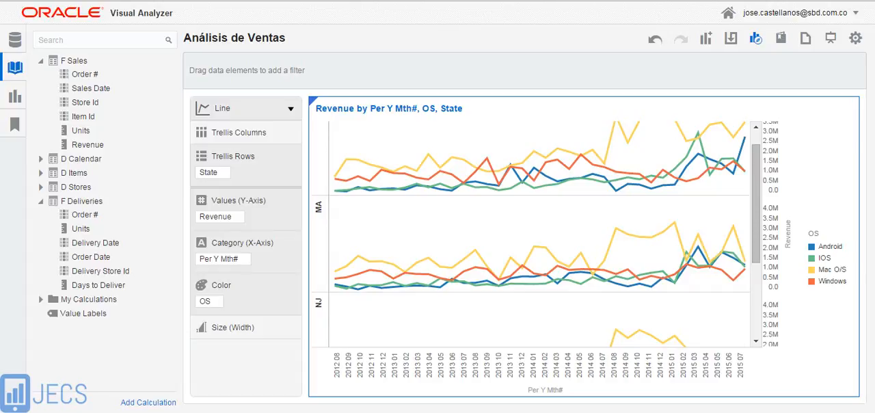
Create a new calculation with the display name "Días de Entrega"
{"action": "left_click", "coordinate": [146, 405]}
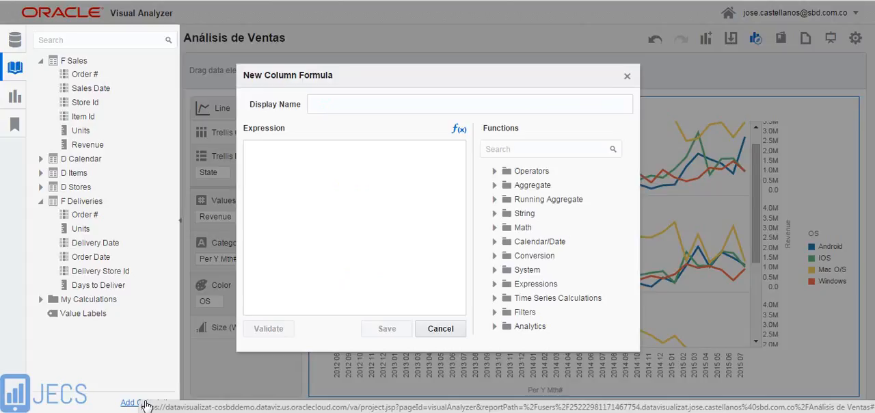
{"action": "type", "text": "Dias de Entrega"}
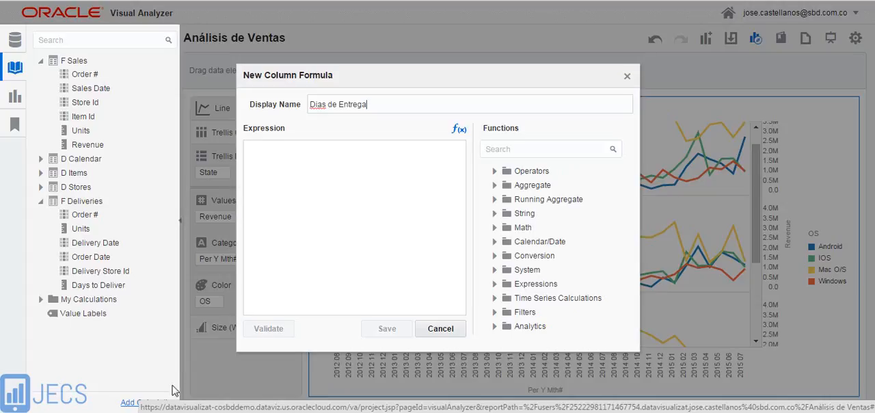
{"action": "right_click", "coordinate": [320, 108]}
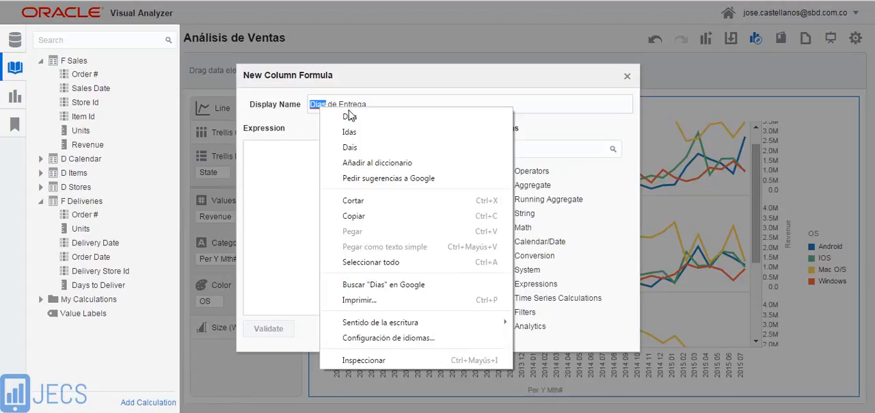
{"action": "left_click", "coordinate": [354, 117]}
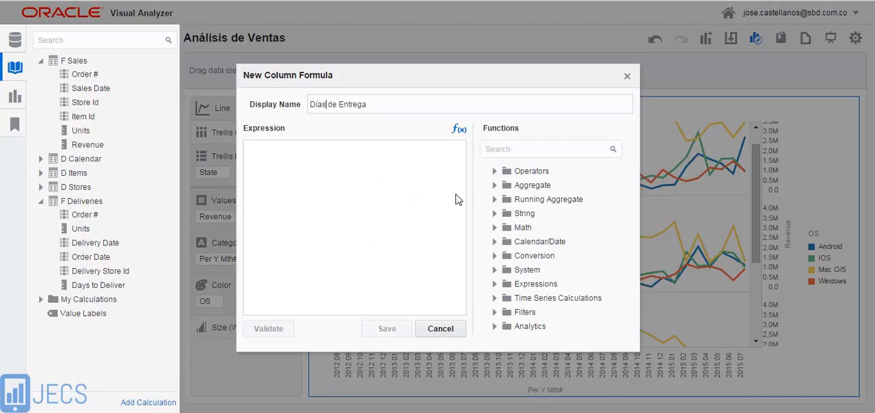
Insert the aggregate function Avg into the calculation's expression
{"action": "left_click", "coordinate": [495, 186]}
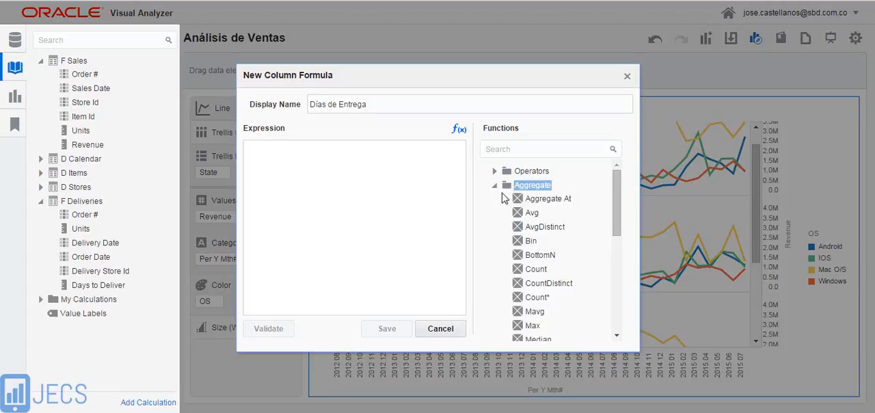
{"action": "mouse_move", "coordinate": [534, 214]}
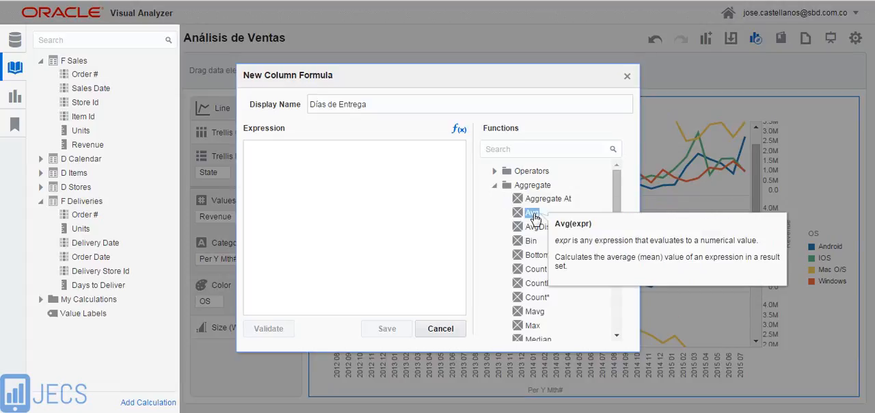
{"action": "left_click_drag", "start_coordinate": [535, 217], "coordinate": [323, 173]}
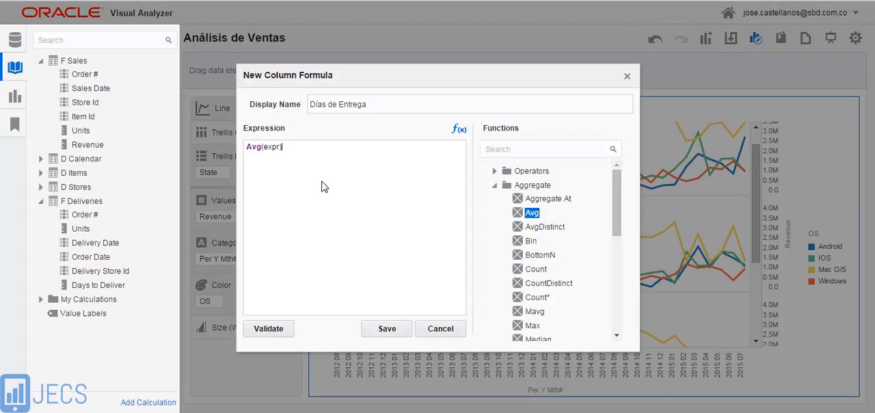
Replace the expr placeholder inside Avg with the calendar function TimestampAdd
{"action": "double_click", "coordinate": [270, 147]}
{"action": "left_click_drag", "start_coordinate": [613, 202], "coordinate": [632, 309]}
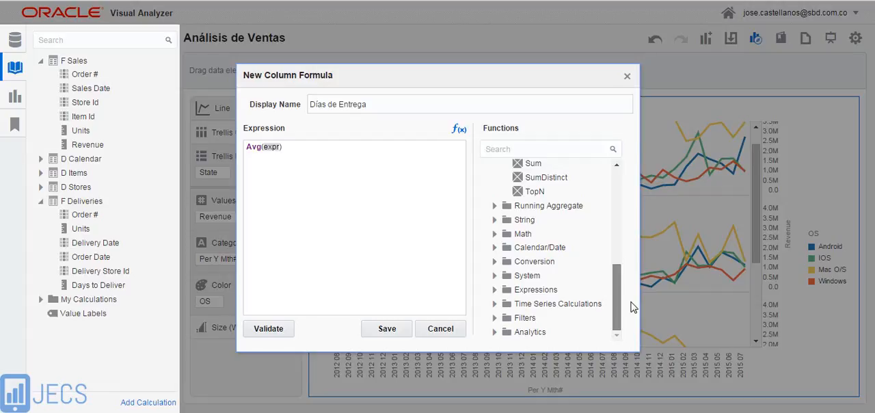
{"action": "left_click", "coordinate": [495, 248]}
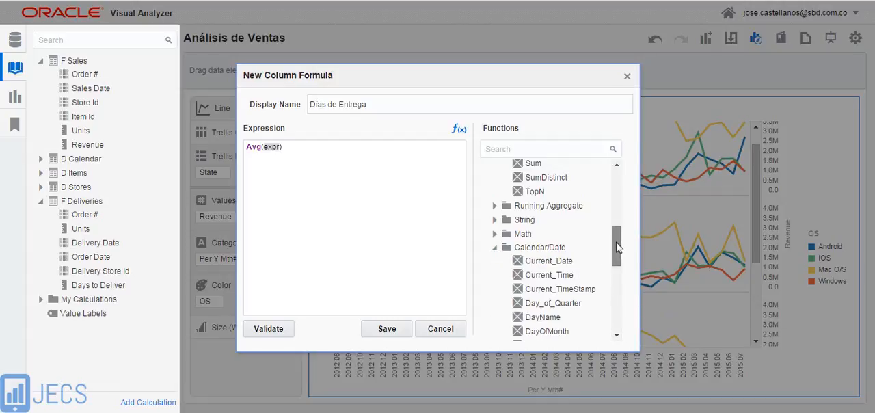
{"action": "left_click_drag", "start_coordinate": [617, 247], "coordinate": [620, 302]}
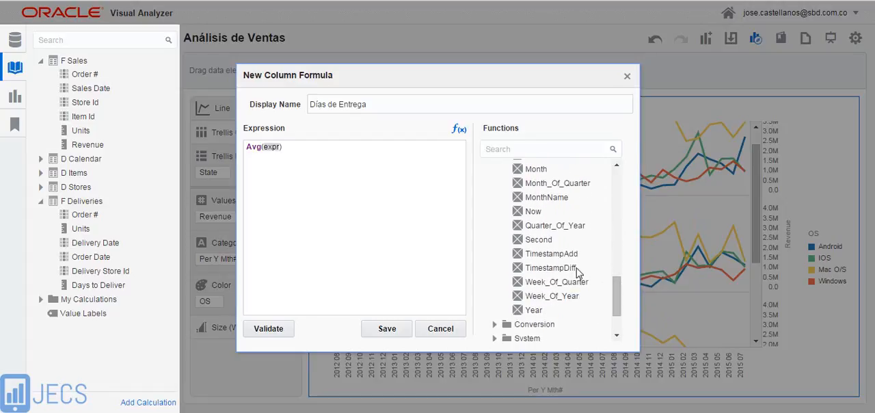
{"action": "left_click", "coordinate": [545, 266]}
{"action": "left_click", "coordinate": [545, 255]}
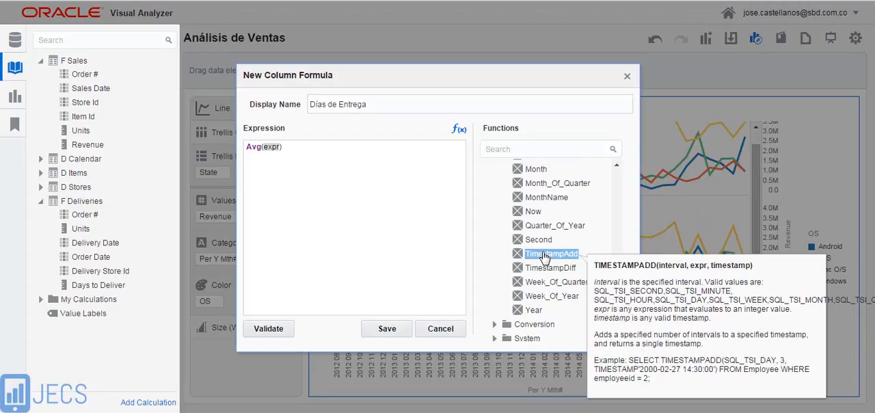
{"action": "double_click", "coordinate": [545, 255]}
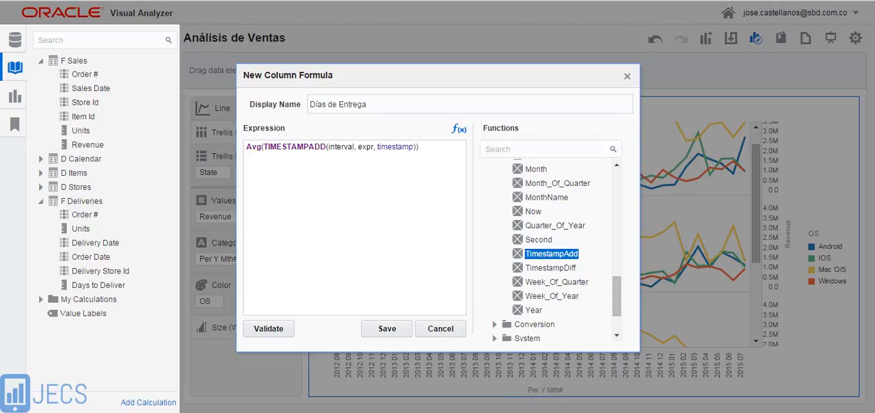
Replace the interval placeholder in the TIMESTAMPADD function with SQL_TSI_DAY
{"action": "double_click", "coordinate": [341, 146]}
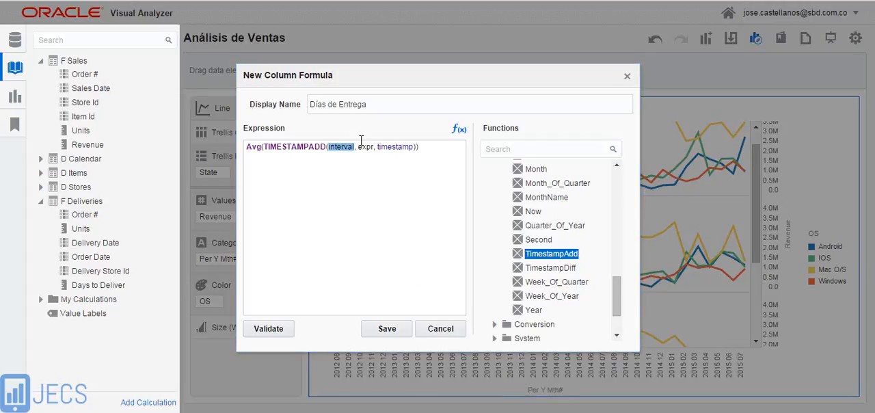
{"action": "key", "text": "BackSpace"}
{"action": "type", "text": "S"}
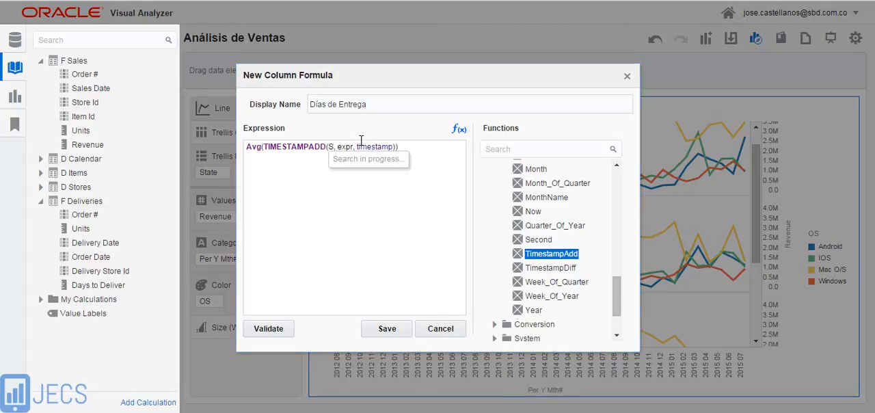
{"action": "type", "text": "QL"}
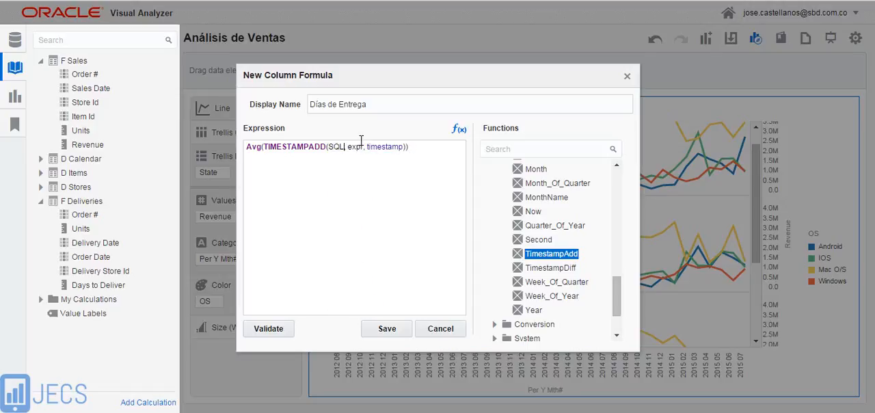
{"action": "type", "text": "_TSI_DAY"}
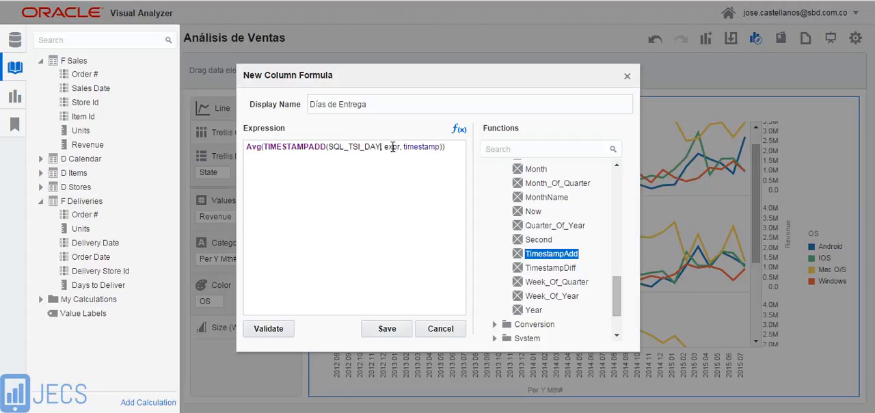
Replace the expr and timestamp placeholders with Order Date and Delivery Date from F Deliveries, and validate the expression
{"action": "double_click", "coordinate": [392, 147]}
{"action": "left_click", "coordinate": [103, 257]}
{"action": "left_click_drag", "start_coordinate": [136, 250], "coordinate": [387, 156]}
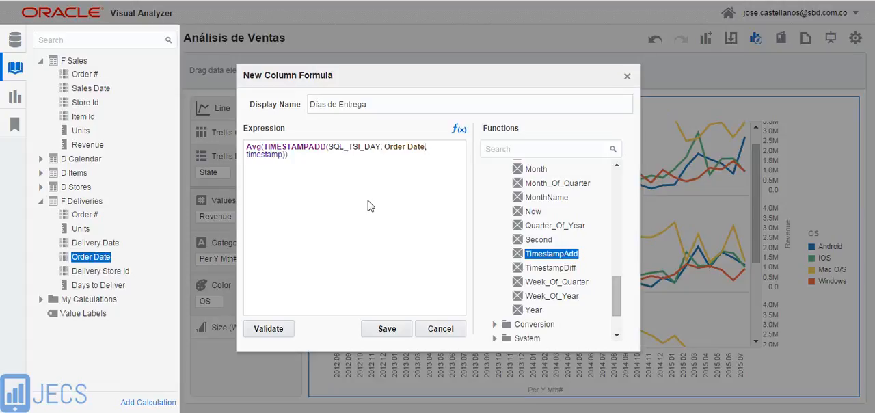
{"action": "type", "text": ","}
{"action": "double_click", "coordinate": [260, 155]}
{"action": "left_click_drag", "start_coordinate": [85, 247], "coordinate": [250, 156]}
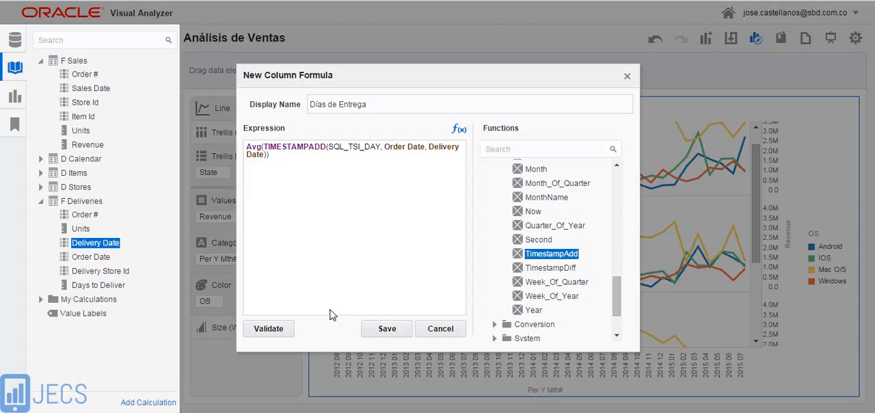
{"action": "left_click", "coordinate": [278, 335]}
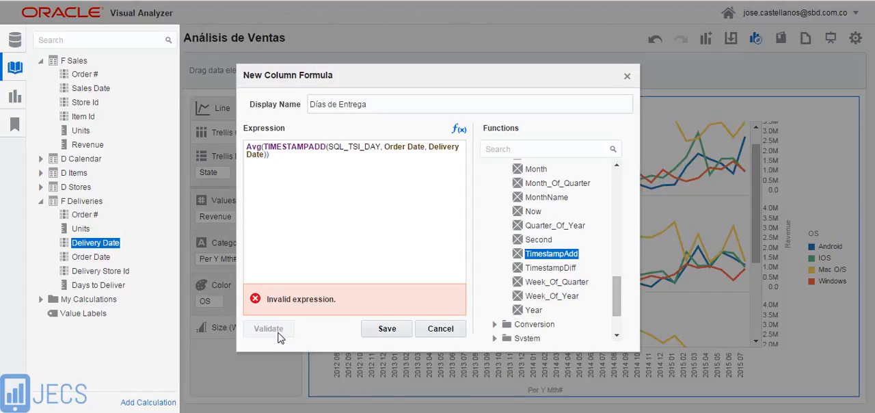
Change the function name in the expression from TIMESTAMPADD to TIMESTAMPDIFF, then validate and save the calculation
{"action": "left_click", "coordinate": [309, 147]}
{"action": "type", "text": "DI"}
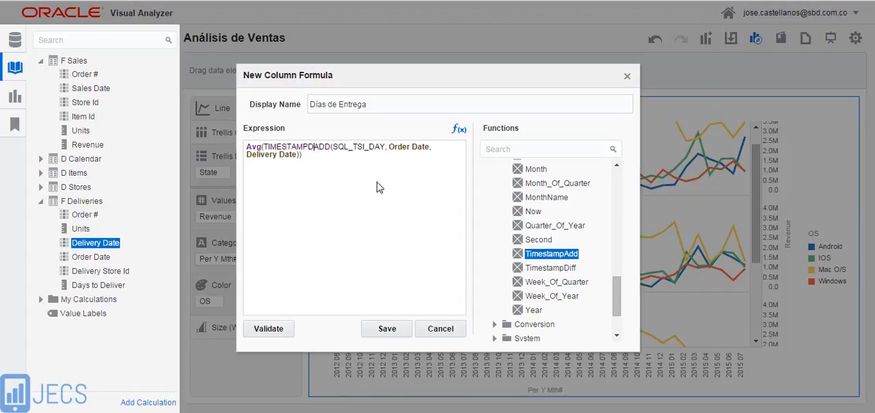
{"action": "type", "text": "FF"}
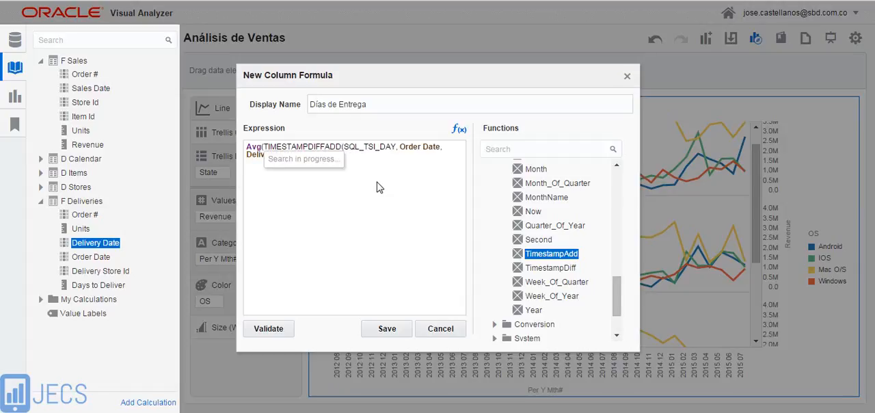
{"action": "key", "text": "Delete"}
{"action": "key", "text": "Delete"}
{"action": "key", "text": "Delete"}
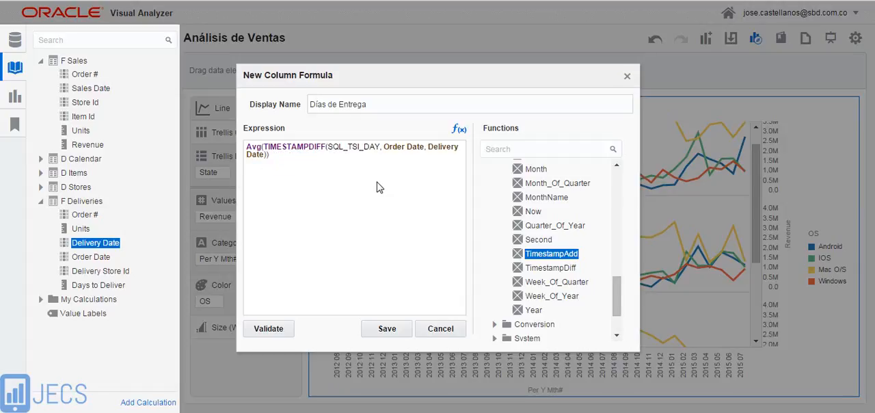
{"action": "left_click", "coordinate": [277, 332]}
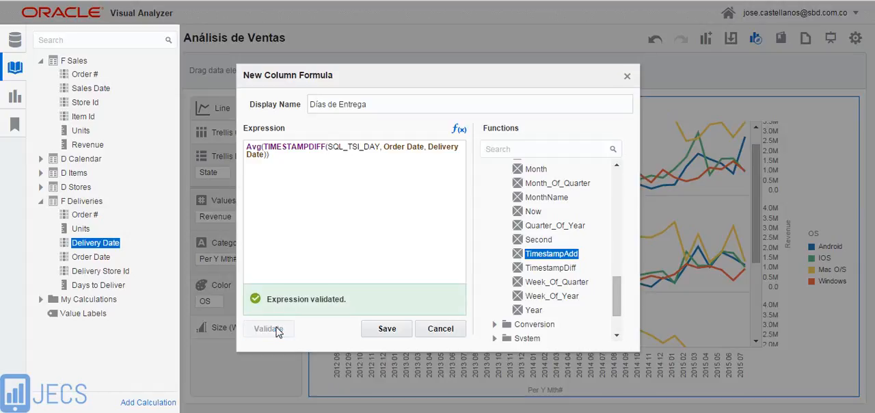
{"action": "left_click", "coordinate": [379, 332]}
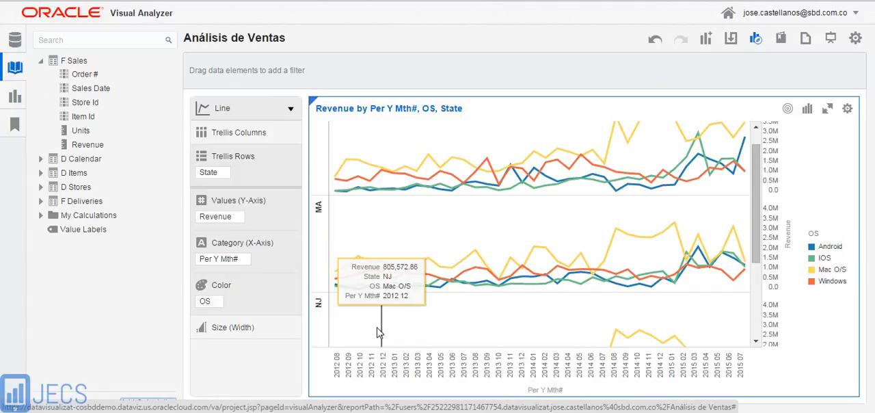
Place the Días de Entrega calculation on the line chart's Y-axis values in place of Revenue
{"action": "left_click", "coordinate": [40, 216]}
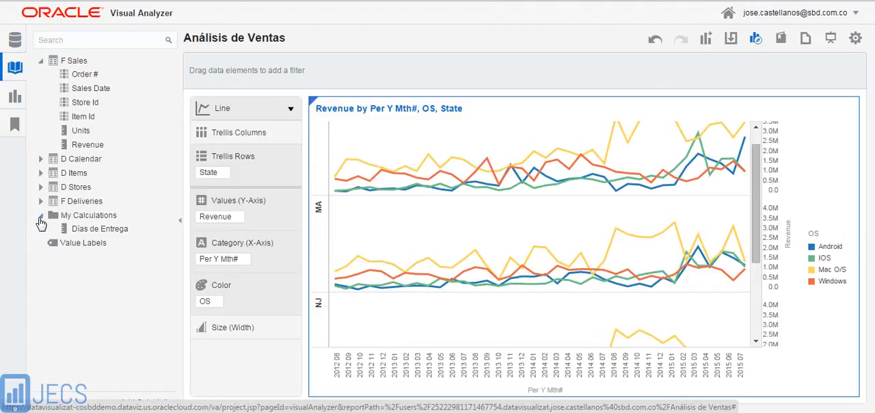
{"action": "left_click", "coordinate": [102, 231]}
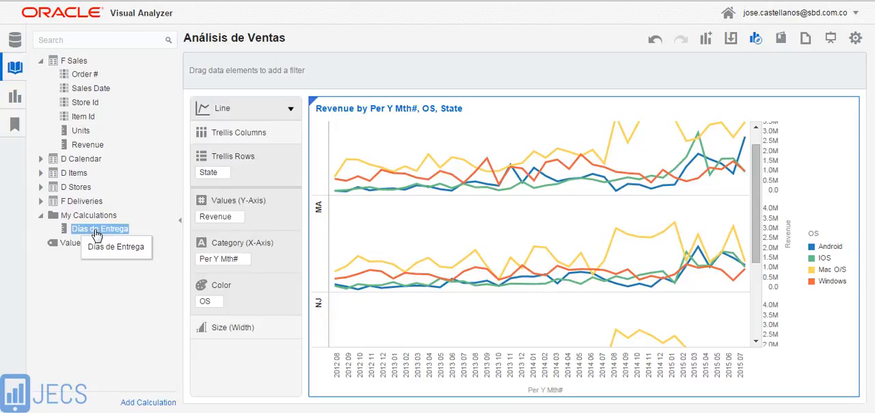
{"action": "left_click_drag", "start_coordinate": [97, 233], "coordinate": [217, 216]}
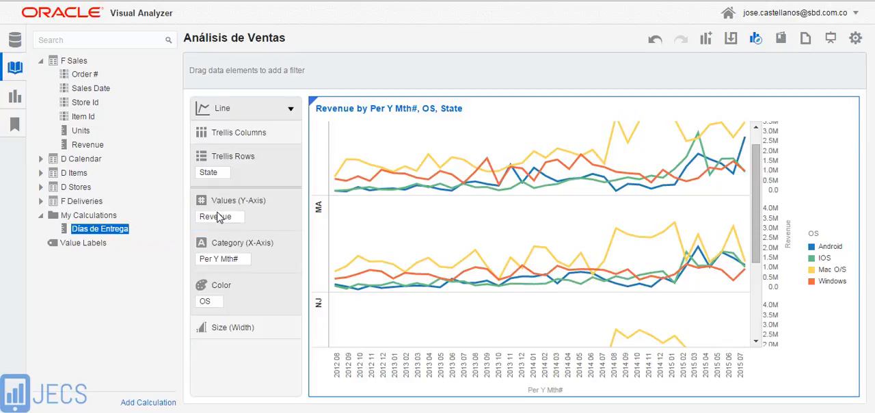
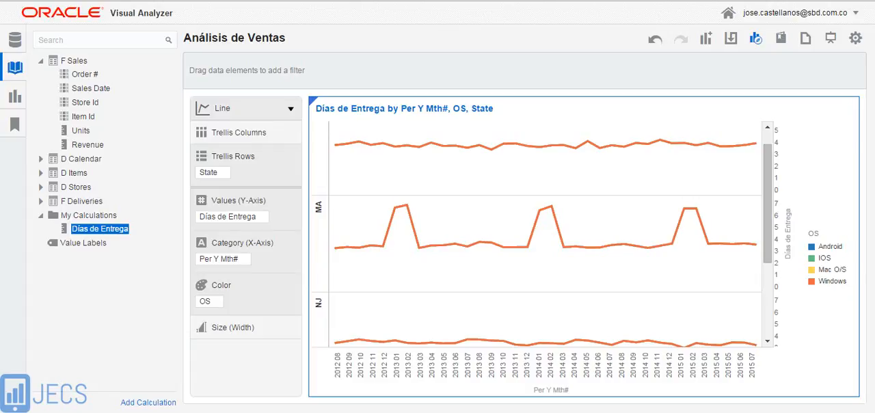
Upload the D Warehouse Excel file from the Analisis de Ventas folder as a new data source
{"action": "right_click", "coordinate": [150, 65]}
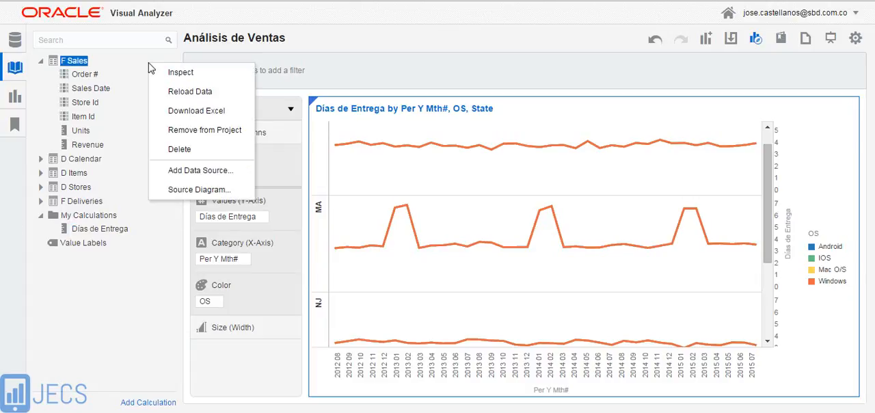
{"action": "left_click", "coordinate": [180, 171]}
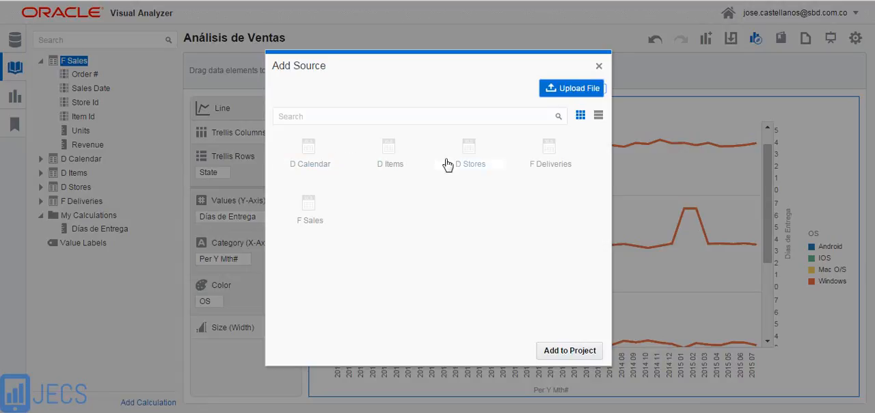
{"action": "left_click", "coordinate": [575, 88]}
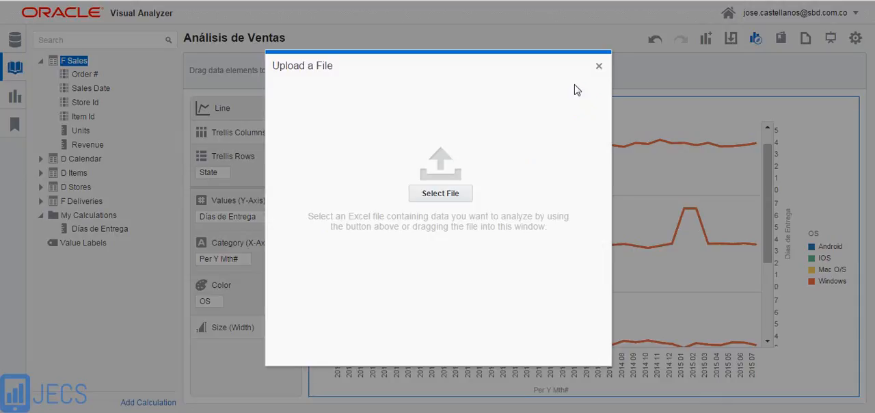
{"action": "left_click", "coordinate": [433, 195]}
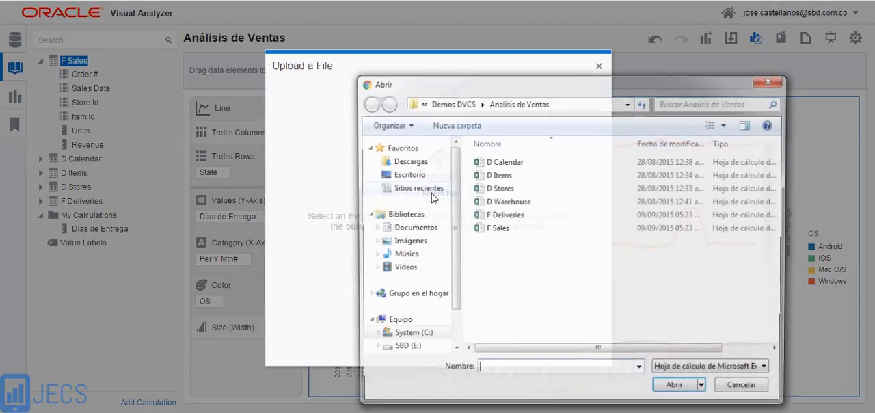
{"action": "left_click", "coordinate": [516, 203]}
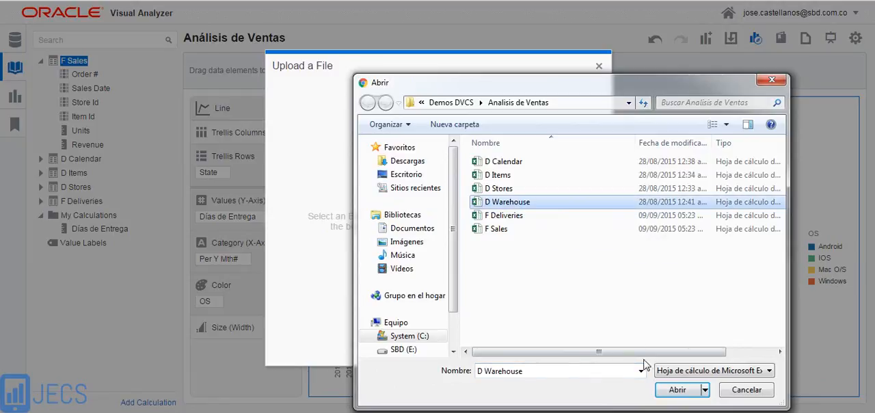
{"action": "left_click", "coordinate": [677, 391]}
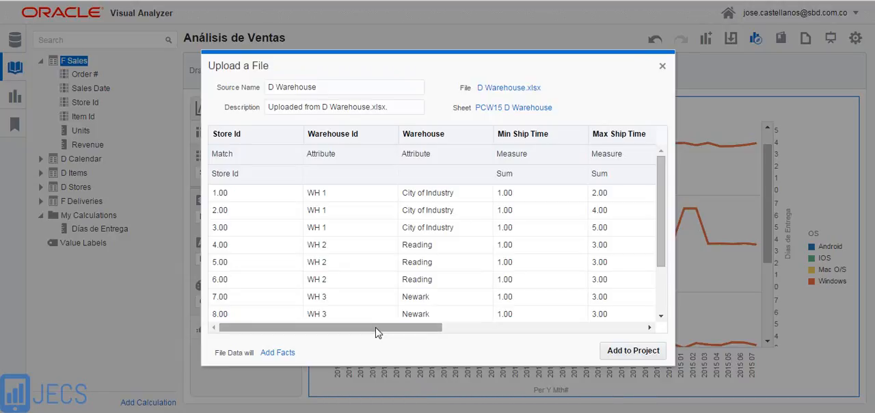
Set the D Warehouse file data to Extend a Dimension, check its Store Id match with F Sales, and add it to the project
{"action": "left_click_drag", "start_coordinate": [377, 333], "coordinate": [360, 352]}
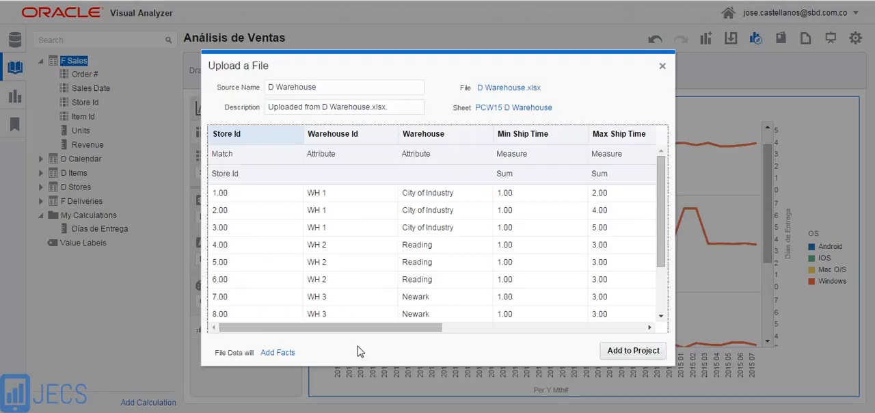
{"action": "left_click", "coordinate": [284, 354]}
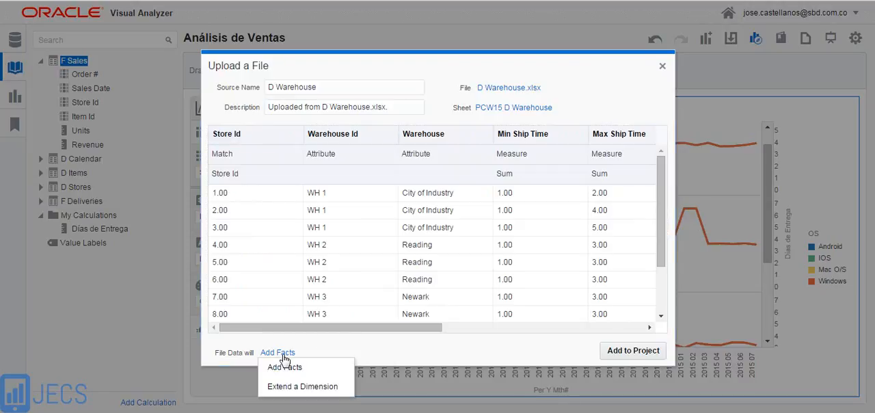
{"action": "left_click", "coordinate": [298, 387]}
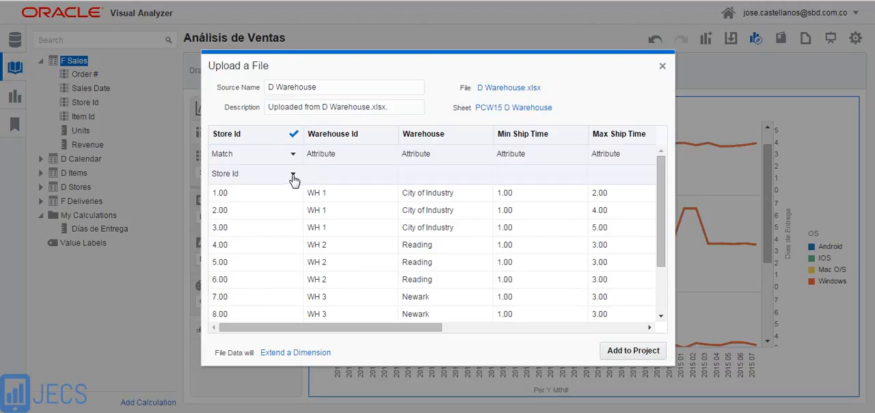
{"action": "left_click", "coordinate": [294, 175]}
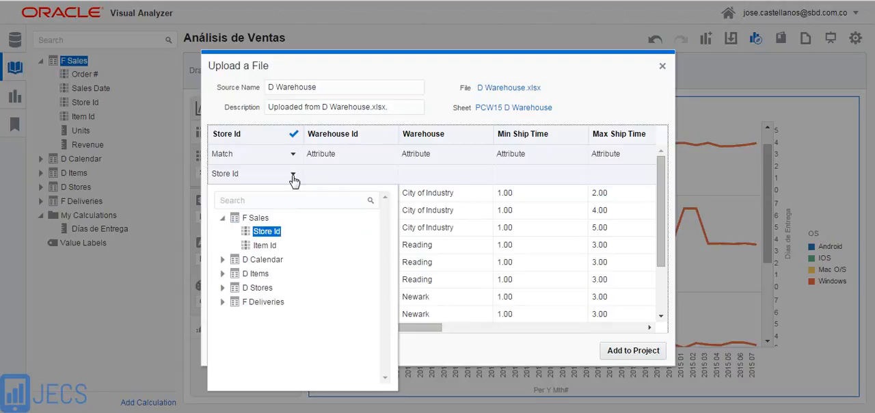
{"action": "left_click", "coordinate": [454, 349]}
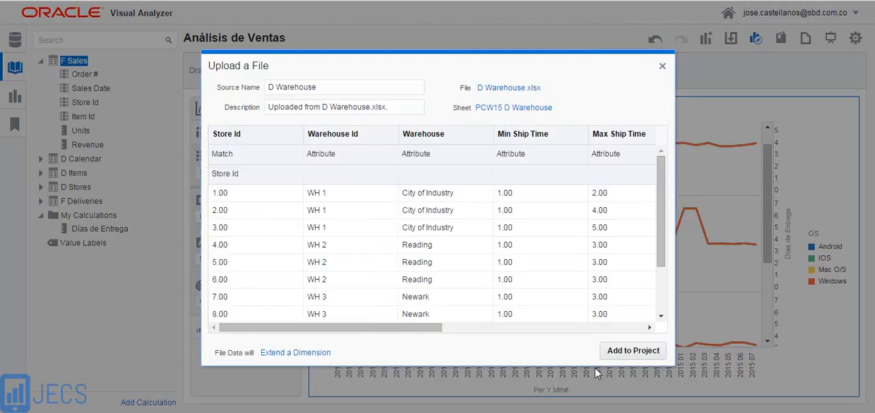
{"action": "left_click", "coordinate": [629, 352]}
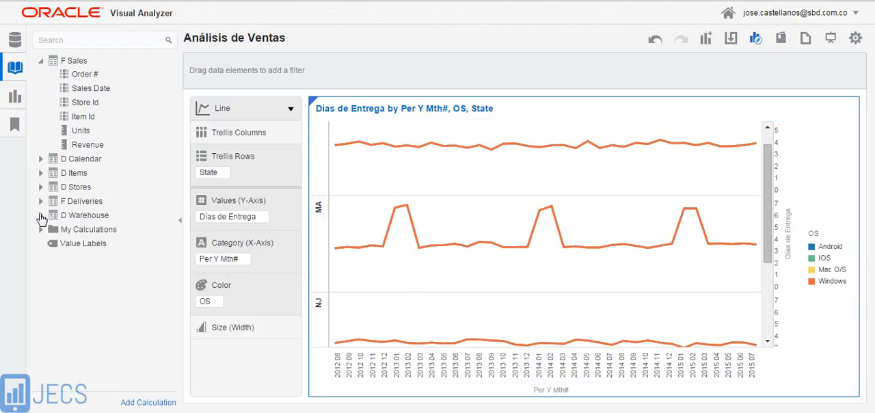
Create a pivot visualization of State from D Stores with the Días de Entrega calculation as its values
{"action": "left_click", "coordinate": [41, 216]}
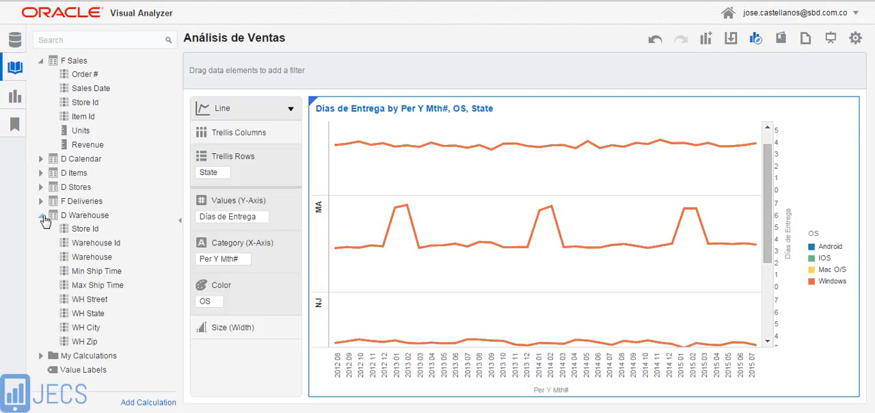
{"action": "left_click", "coordinate": [42, 216]}
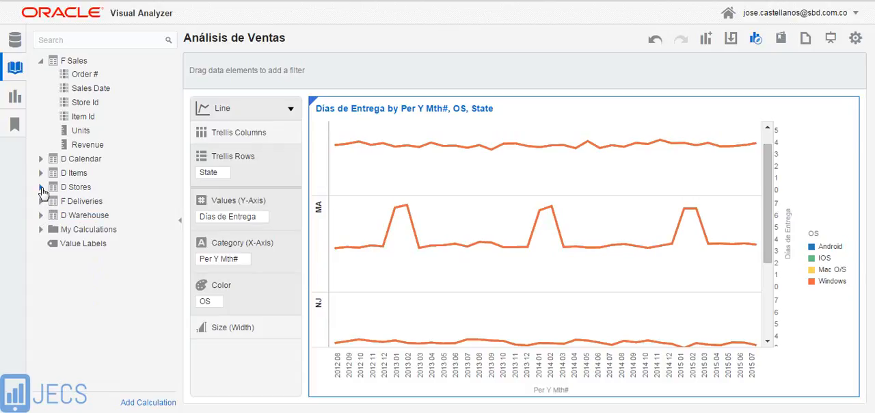
{"action": "left_click", "coordinate": [42, 188]}
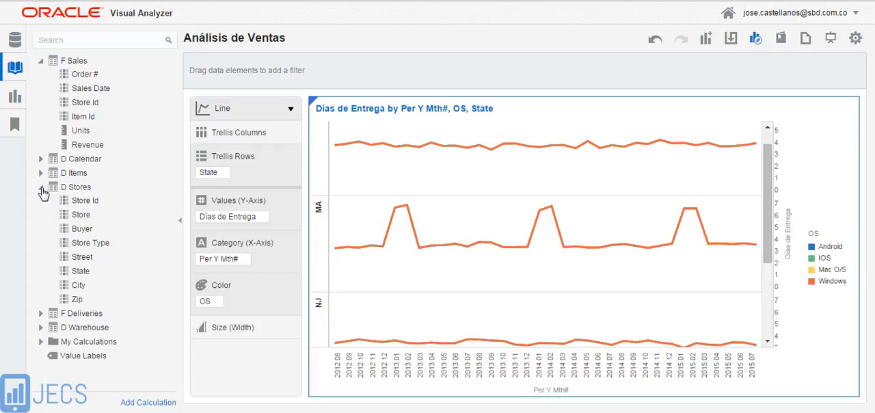
{"action": "right_click", "coordinate": [81, 276]}
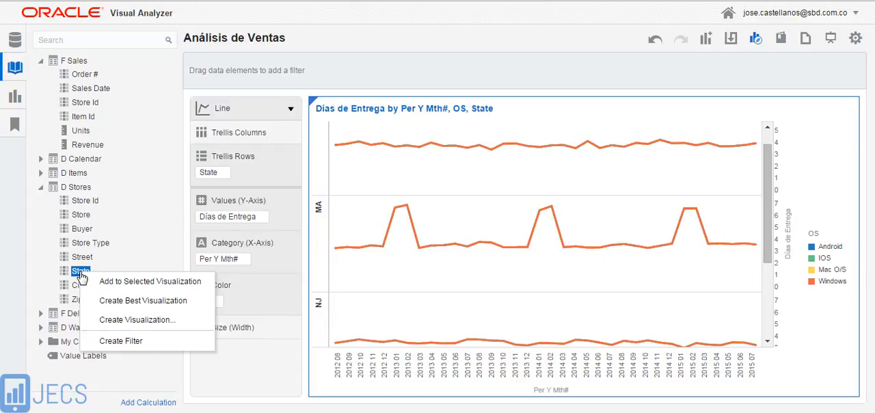
{"action": "left_click", "coordinate": [133, 321]}
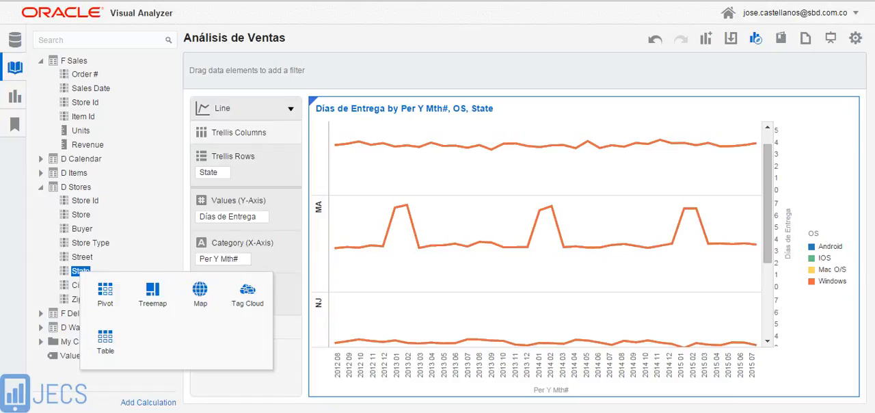
{"action": "left_click", "coordinate": [105, 292]}
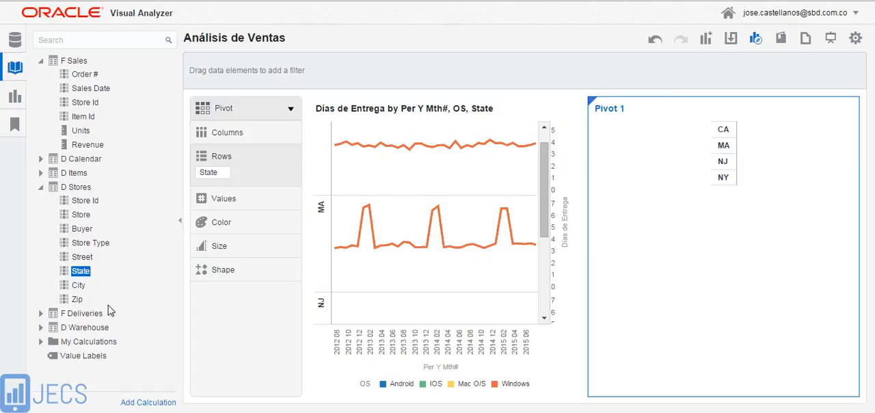
{"action": "left_click", "coordinate": [41, 342]}
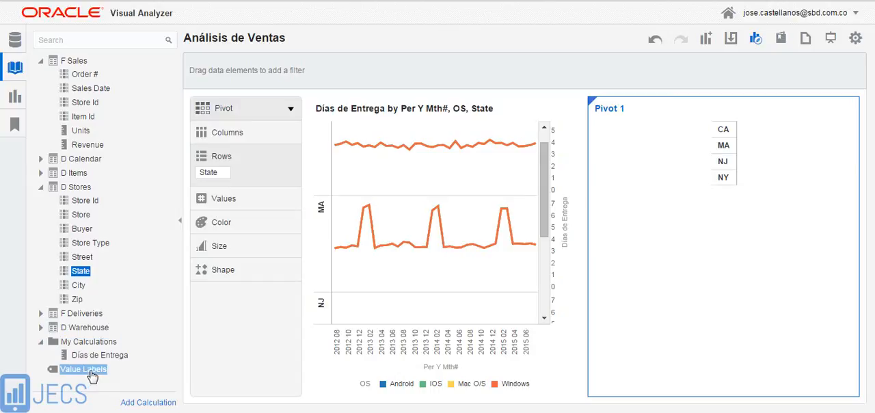
{"action": "left_click_drag", "start_coordinate": [98, 361], "coordinate": [662, 249]}
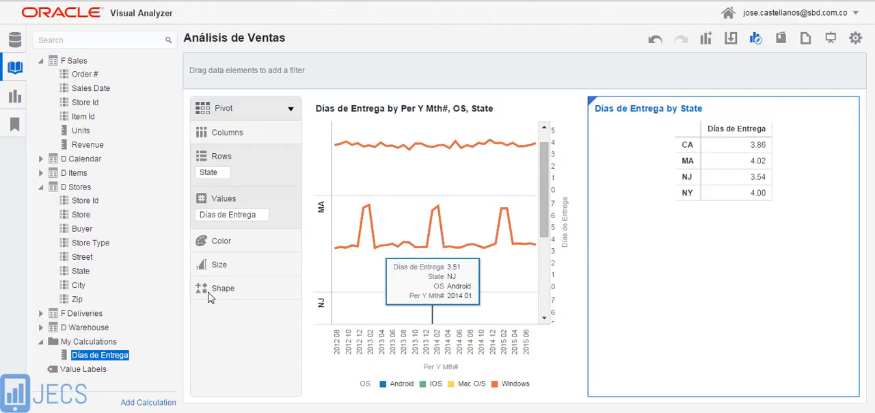
Place Min Ship Time and Max Ship Time from D Warehouse on the pivot's rows in place of State
{"action": "left_click", "coordinate": [41, 187]}
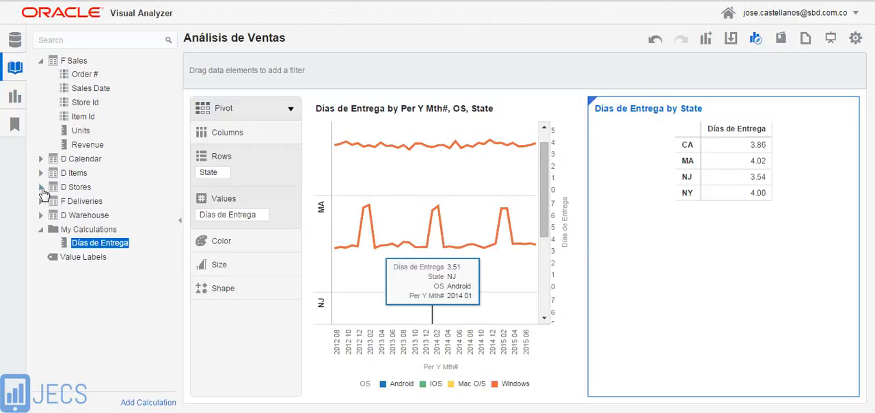
{"action": "left_click", "coordinate": [41, 230]}
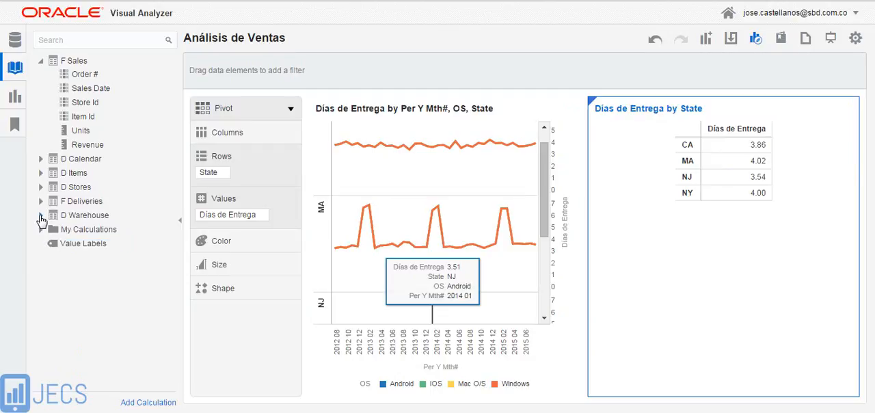
{"action": "left_click", "coordinate": [41, 215]}
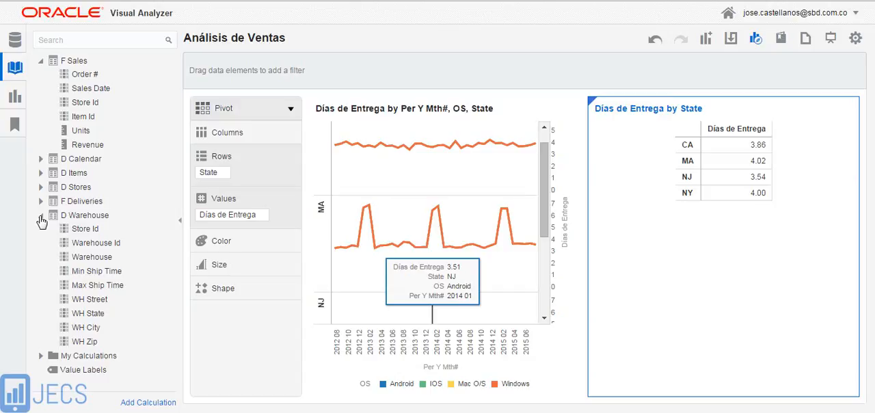
{"action": "left_click", "coordinate": [94, 272]}
{"action": "left_click", "coordinate": [93, 286], "text": "ctrl"}
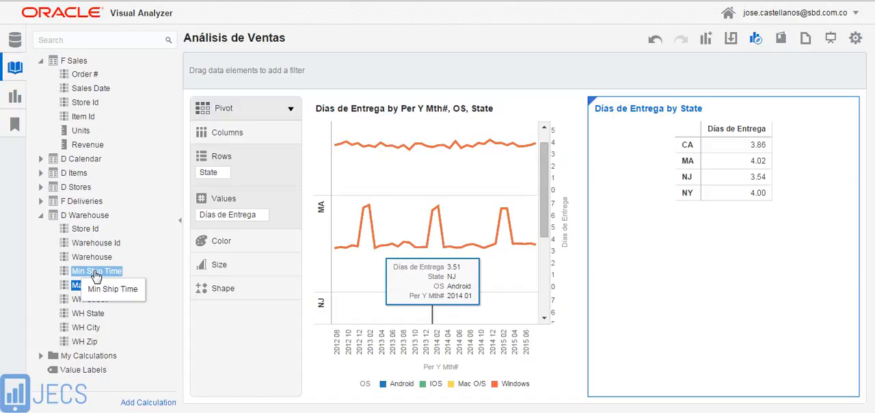
{"action": "left_click_drag", "start_coordinate": [96, 275], "coordinate": [594, 302]}
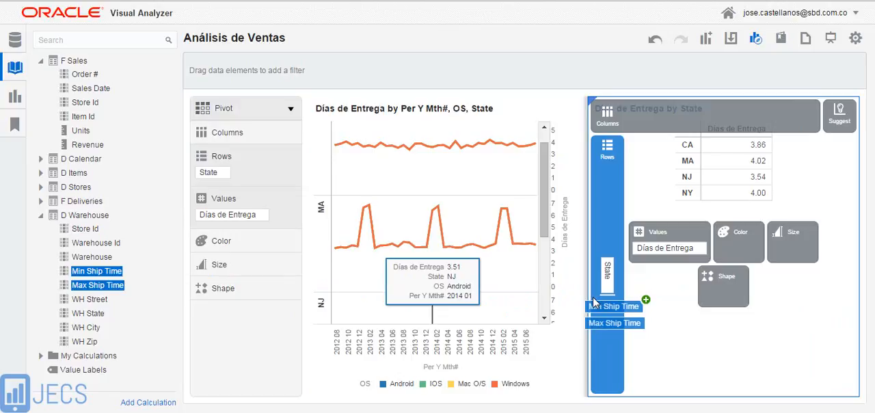
{"action": "left_click_drag", "start_coordinate": [593, 303], "coordinate": [609, 279]}
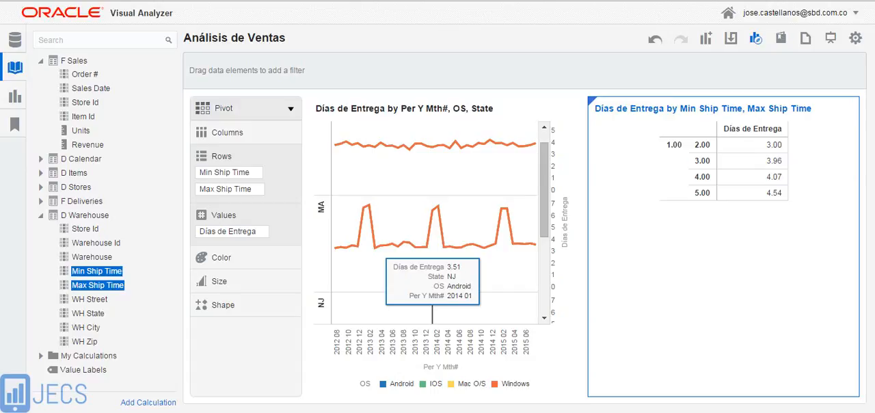
Add State from D Stores to the pivot's rows ahead of Min Ship Time
{"action": "mouse_move", "coordinate": [602, 292]}
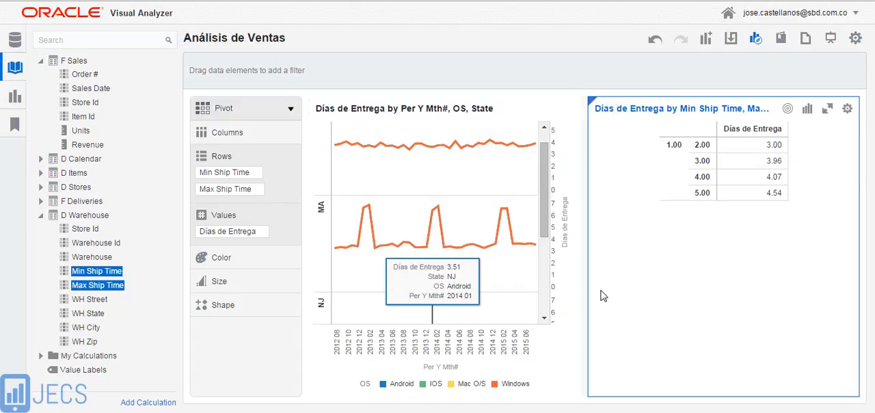
{"action": "left_click", "coordinate": [787, 110]}
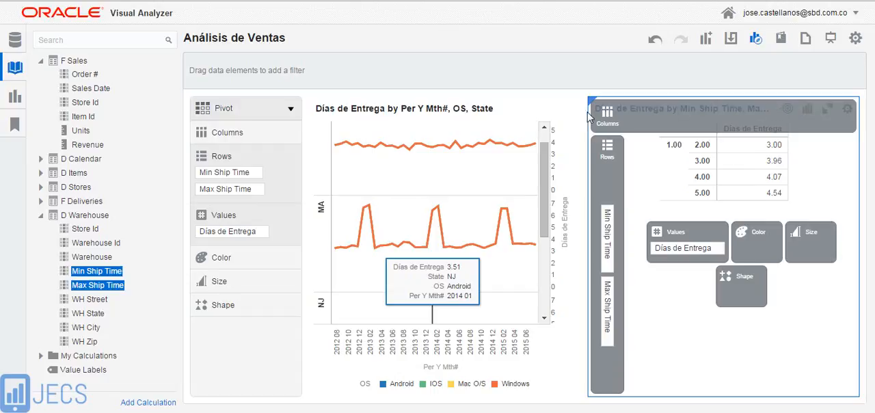
{"action": "left_click", "coordinate": [41, 188]}
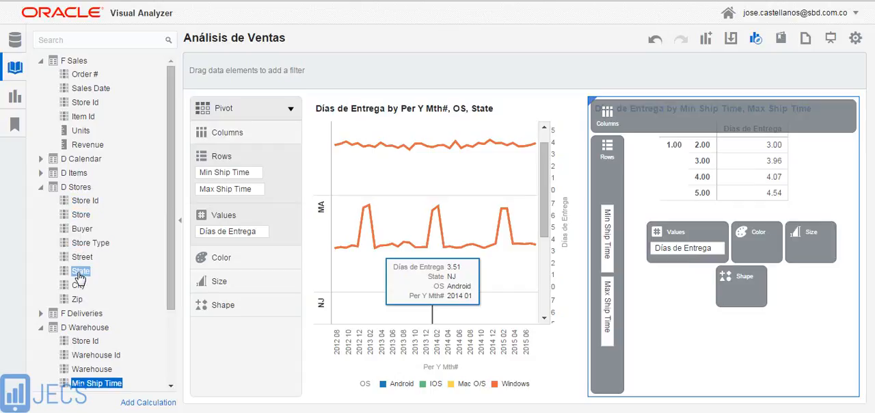
{"action": "mouse_move", "coordinate": [80, 276]}
{"action": "left_mouse_down"}
{"action": "mouse_move", "coordinate": [504, 288]}
{"action": "mouse_move", "coordinate": [586, 254]}
{"action": "mouse_move", "coordinate": [605, 204]}
{"action": "left_mouse_up"}
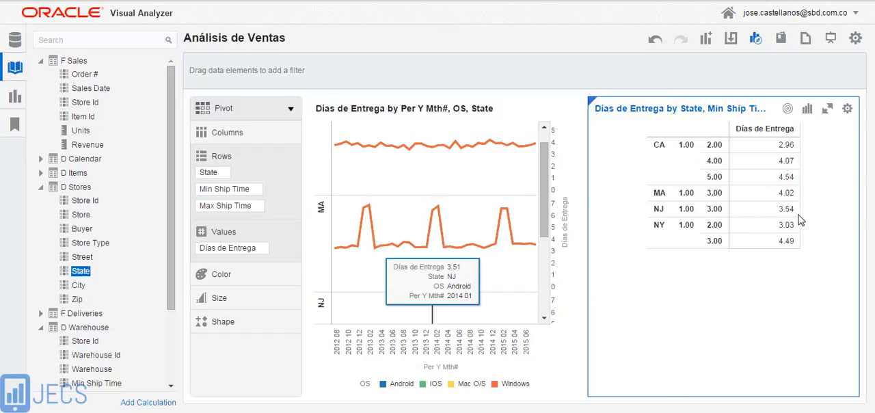
Highlight MA in the line chart and the NJ and NY rows in the pivot to compare delivery days with ship times
{"action": "left_click", "coordinate": [513, 247]}
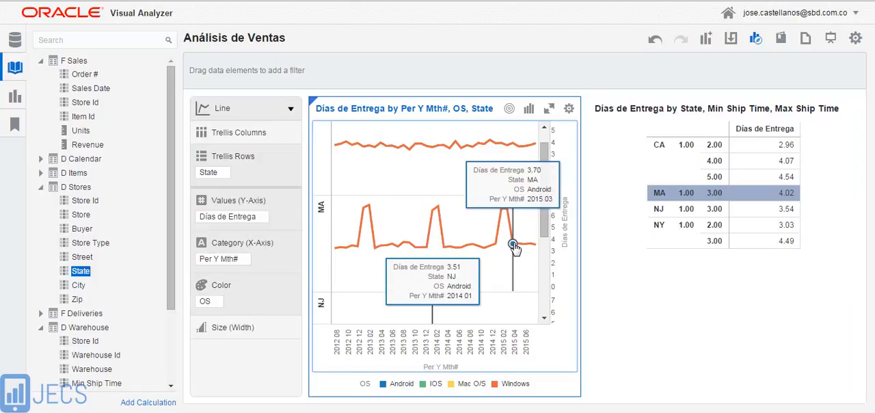
{"action": "left_click", "coordinate": [660, 220]}
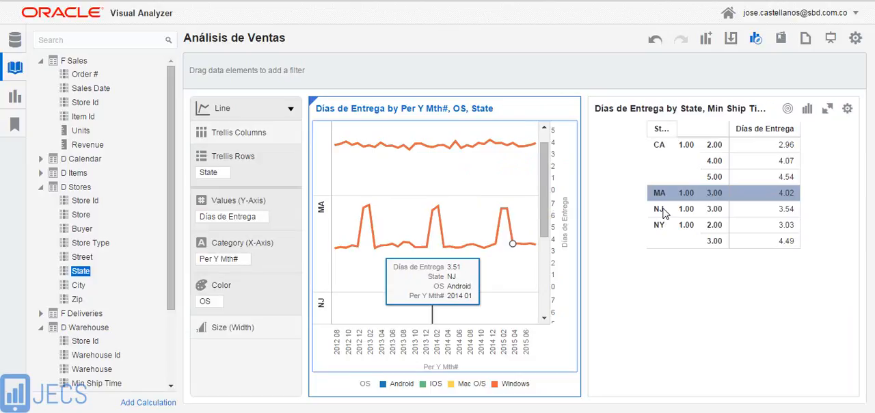
{"action": "left_click", "coordinate": [662, 209]}
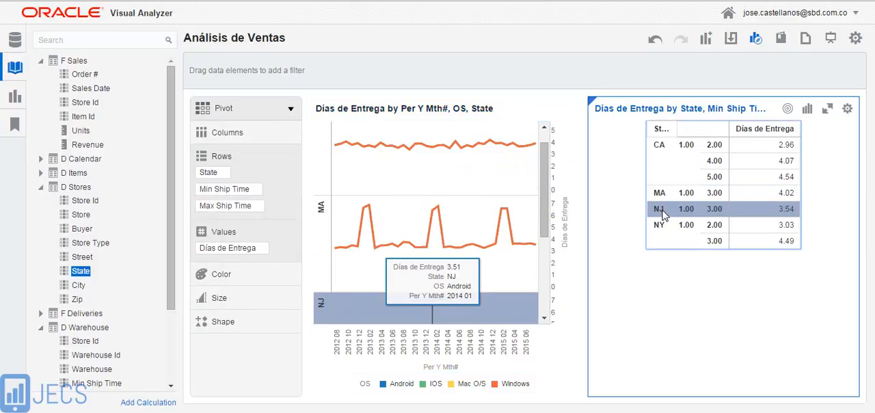
{"action": "left_click", "coordinate": [549, 234]}
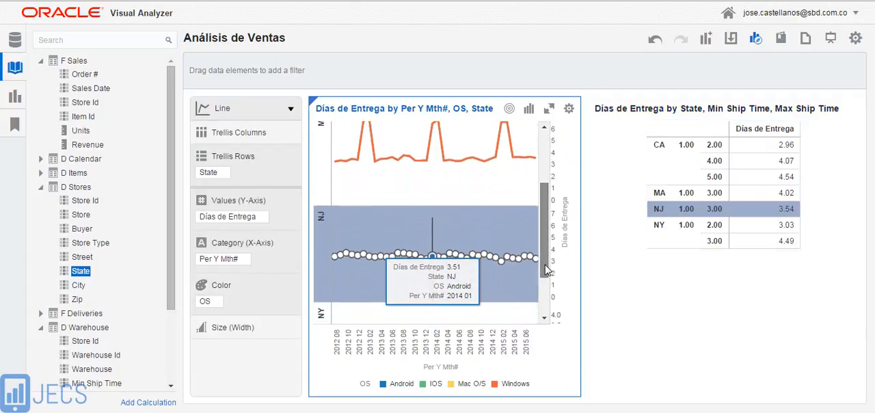
{"action": "left_click", "coordinate": [666, 228]}
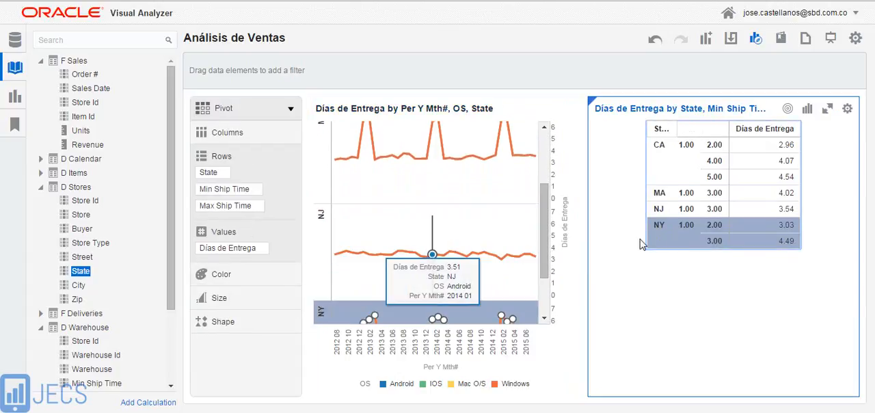
Highlight the CA rows in the pivot and examine that state's Días de Entrega trend in the line chart
{"action": "left_click_drag", "start_coordinate": [547, 234], "coordinate": [549, 270]}
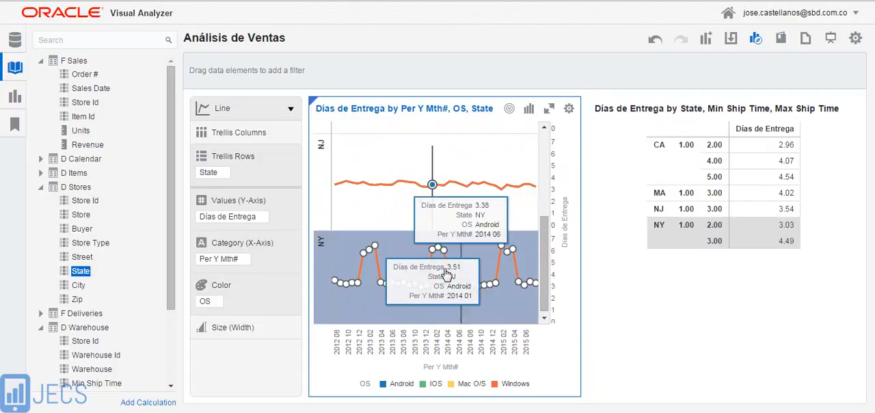
{"action": "left_click_drag", "start_coordinate": [547, 234], "coordinate": [547, 153]}
{"action": "left_click", "coordinate": [660, 149]}
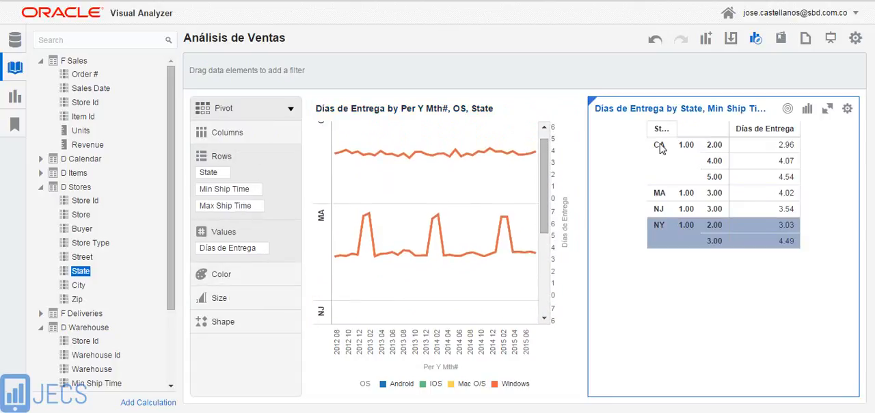
{"action": "left_click", "coordinate": [660, 149]}
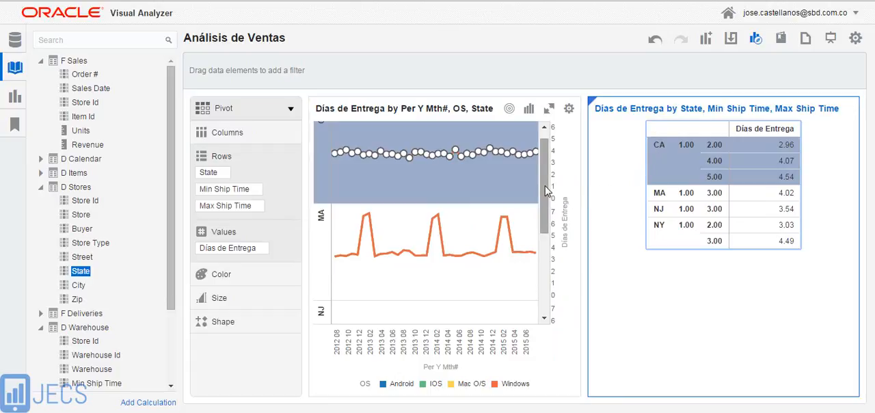
{"action": "left_click_drag", "start_coordinate": [546, 191], "coordinate": [545, 166]}
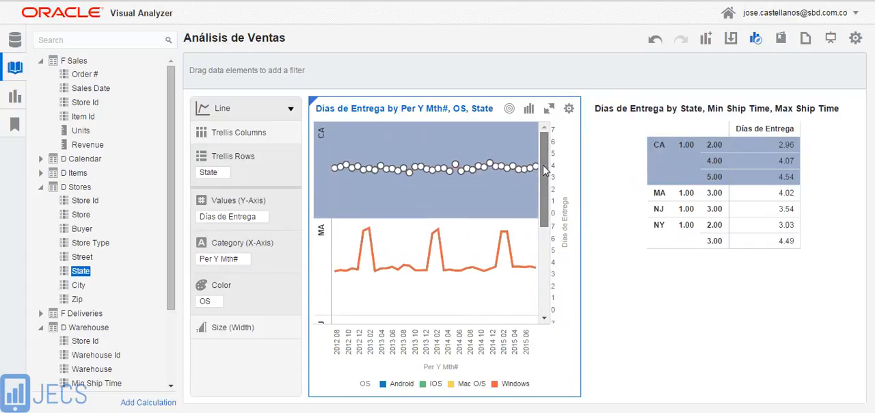
Highlight the MA row in the pivot and inspect its 2015 02 delivery-days peak in the line chart
{"action": "left_click", "coordinate": [674, 197]}
{"action": "left_click", "coordinate": [673, 197]}
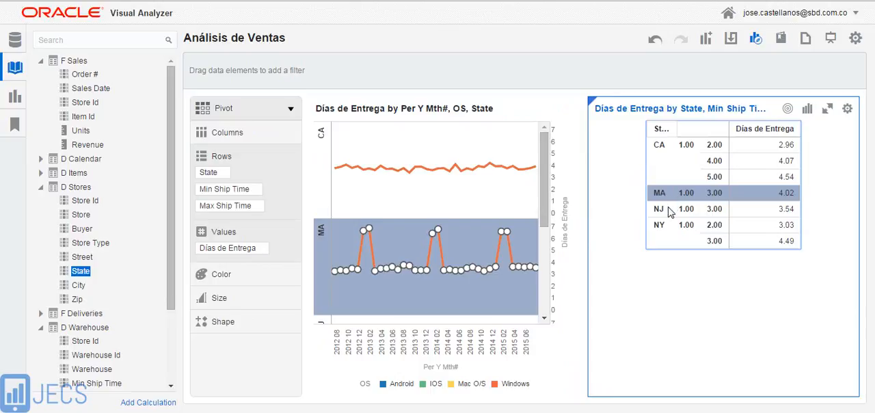
{"action": "left_click", "coordinate": [520, 238]}
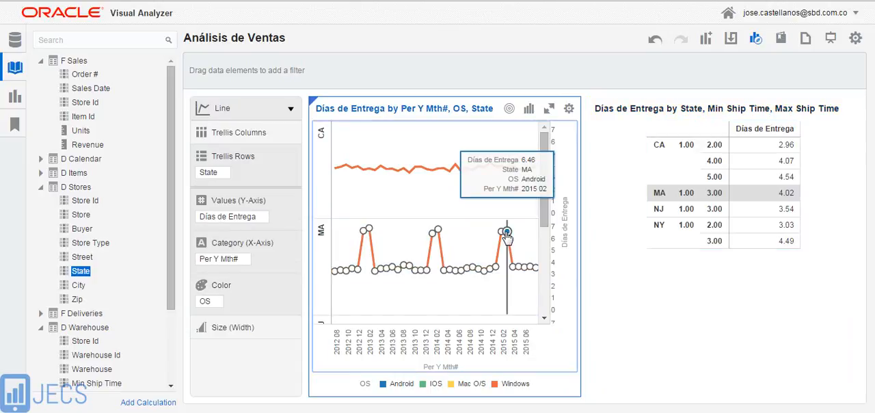
Highlight the NJ row and the NY rows in the pivot one after the other, comparing each with its line chart trend
{"action": "left_click", "coordinate": [659, 211]}
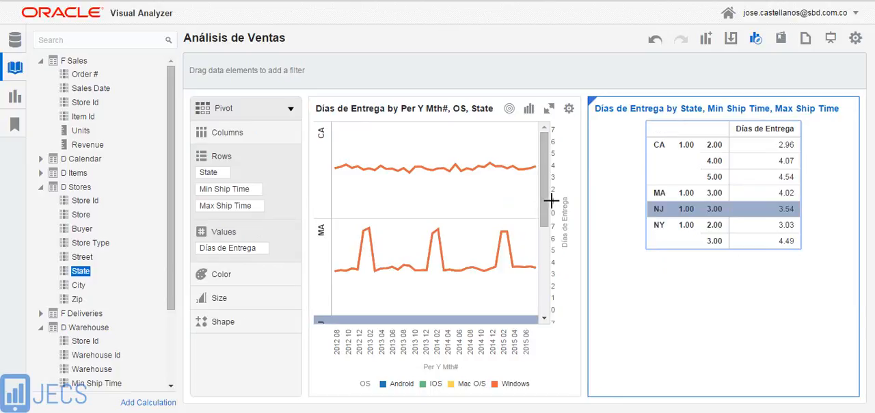
{"action": "left_click_drag", "start_coordinate": [547, 195], "coordinate": [547, 260]}
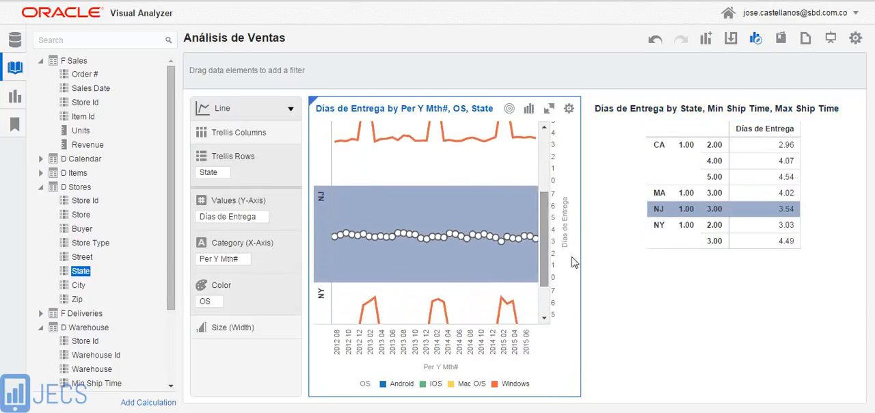
{"action": "left_click", "coordinate": [665, 224]}
{"action": "left_click", "coordinate": [666, 228]}
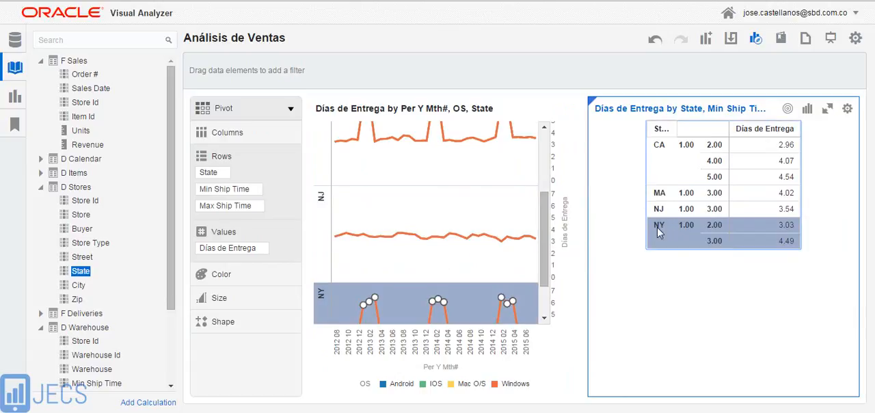
{"action": "left_click_drag", "start_coordinate": [547, 226], "coordinate": [547, 272]}
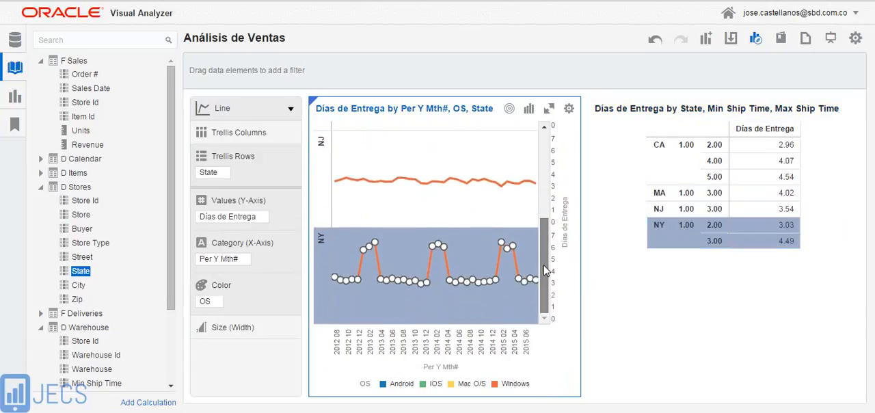